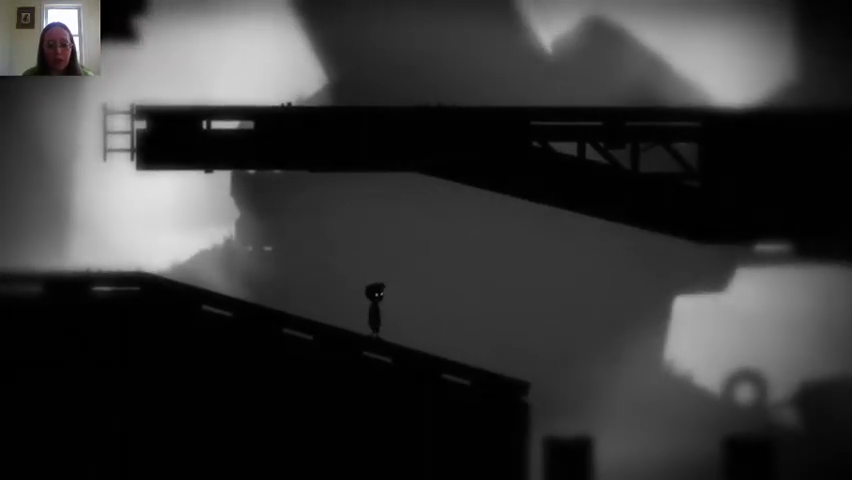
{"action": "key", "text": "Right"}
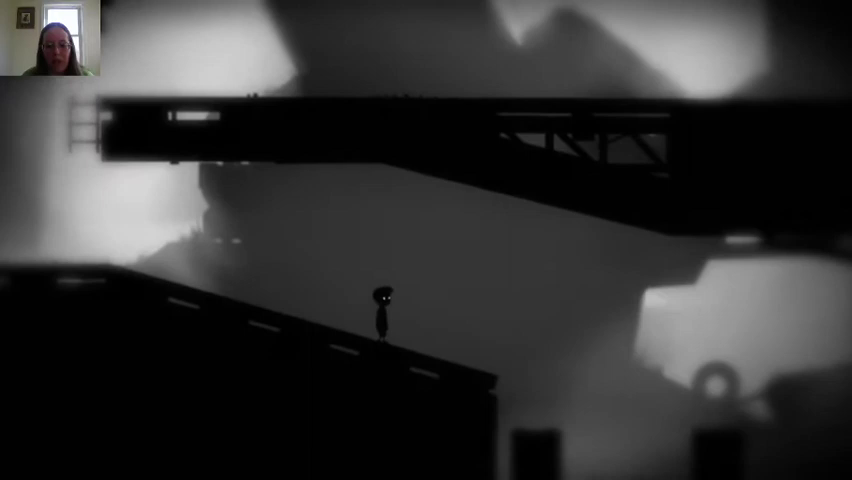
{"action": "key", "text": "Right"}
{"action": "key", "text": "Up"}
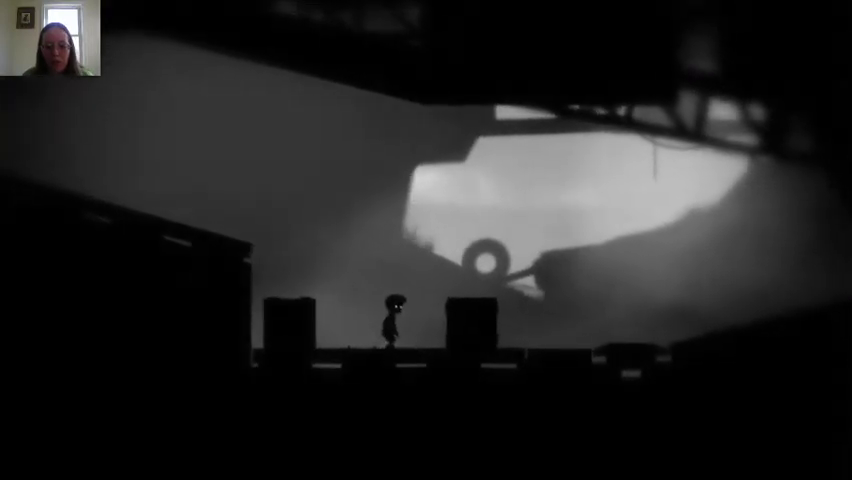
{"action": "key", "text": "Right"}
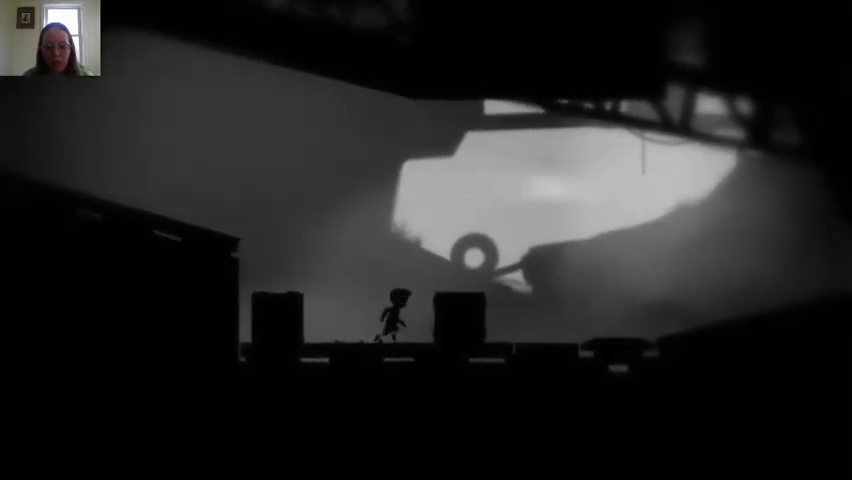
{"action": "key", "text": "Right"}
{"action": "key", "text": "Up"}
{"action": "key", "text": "Right"}
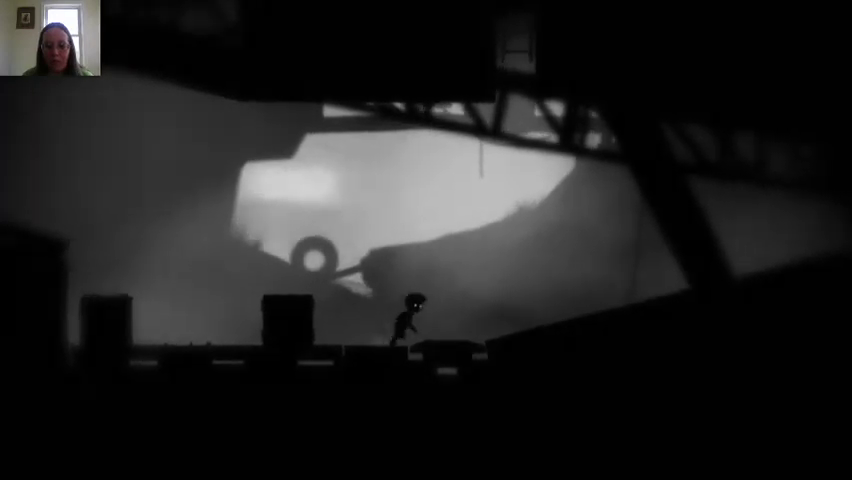
{"action": "key", "text": "Right"}
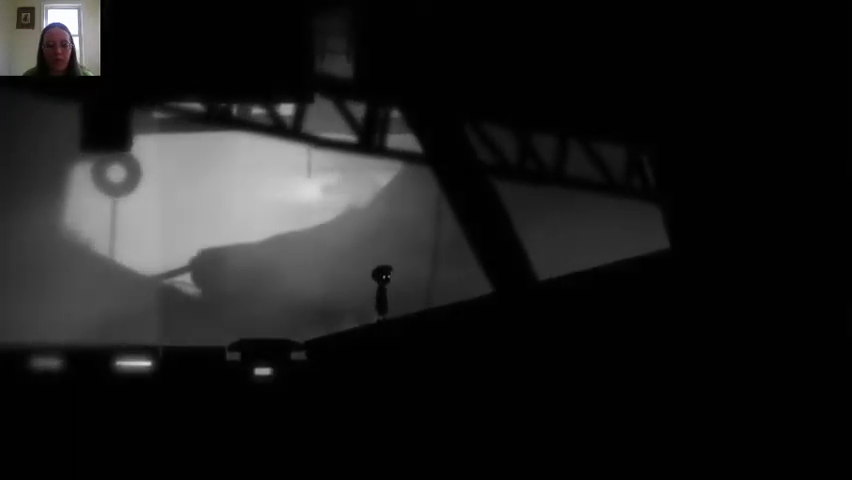
{"action": "key", "text": "Right"}
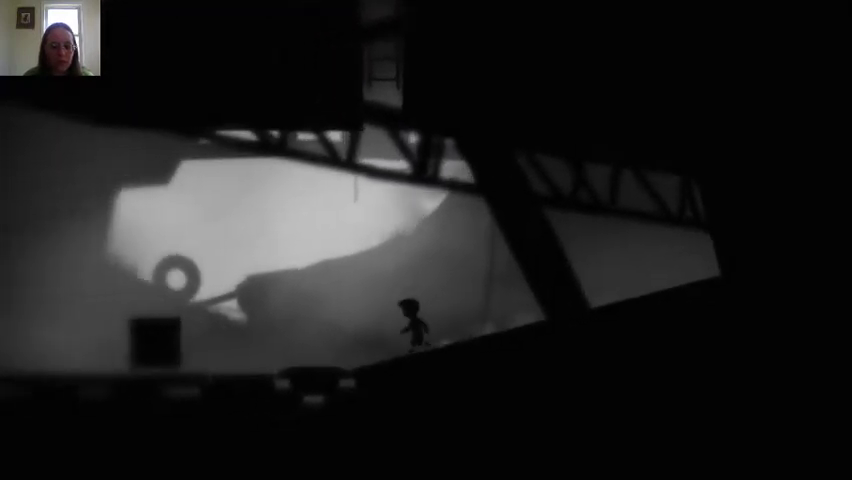
{"action": "key", "text": "Right"}
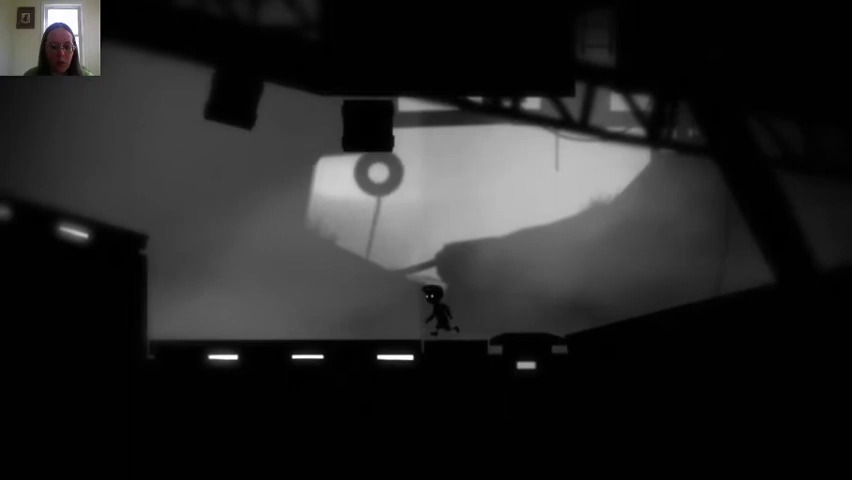
{"action": "key", "text": "Left"}
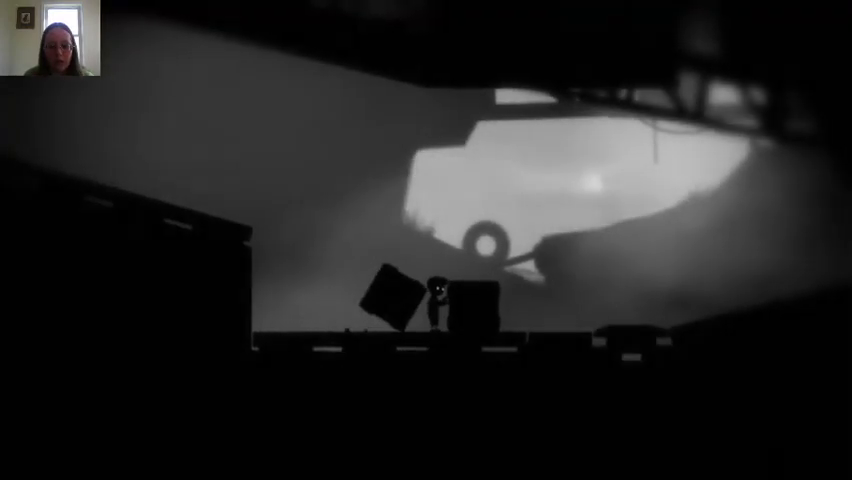
{"action": "key", "text": "Left"}
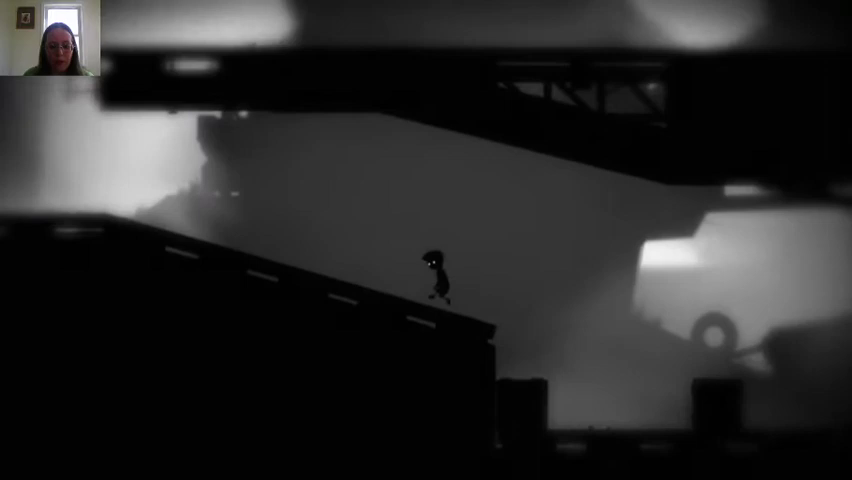
{"action": "key", "text": "Left"}
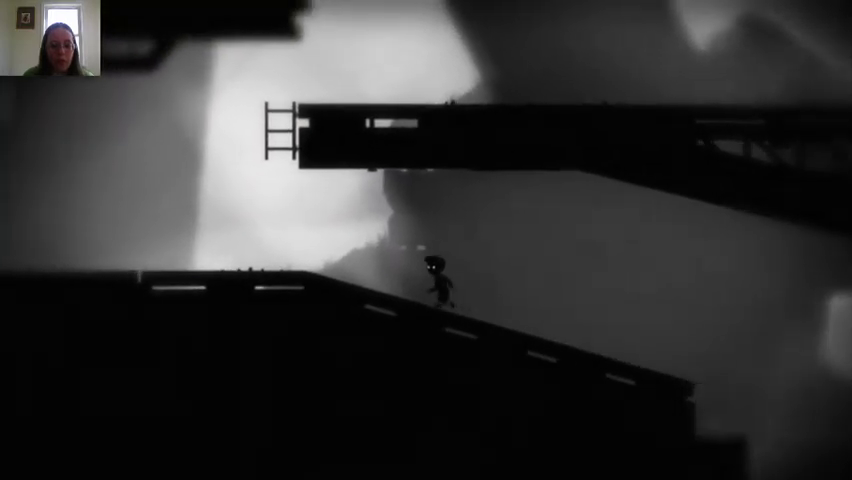
{"action": "key", "text": "Left"}
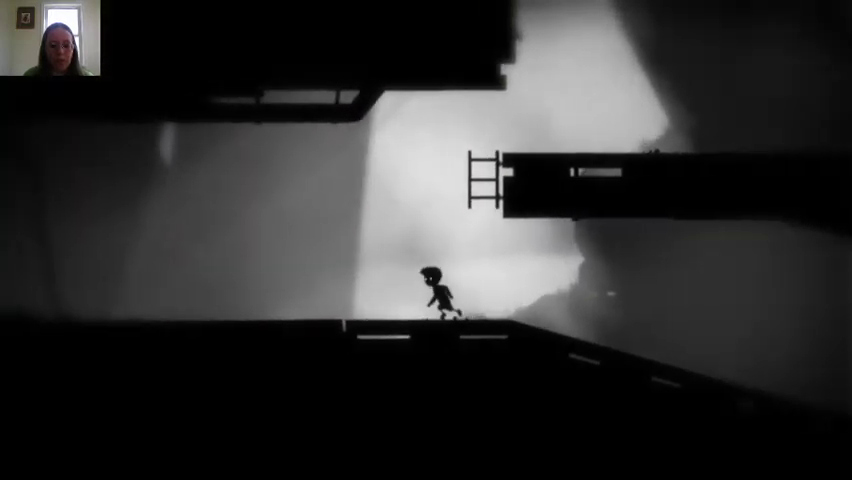
{"action": "key", "text": "Right"}
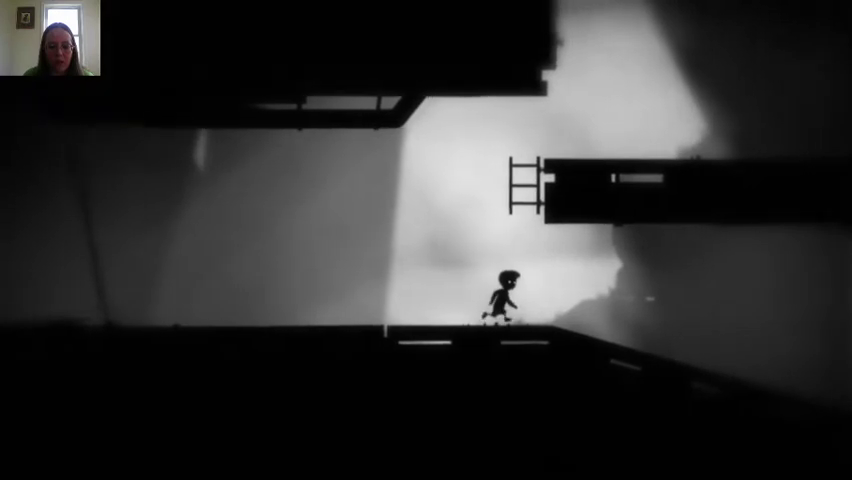
{"action": "key", "text": "Right"}
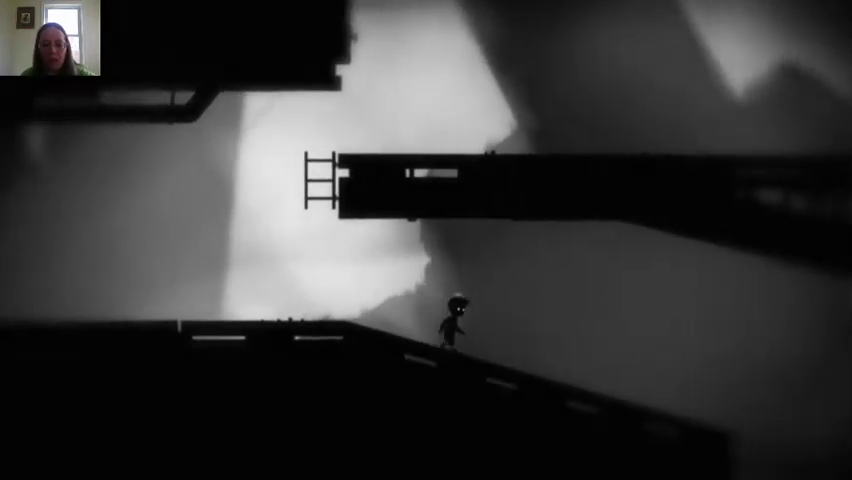
{"action": "key", "text": "Right"}
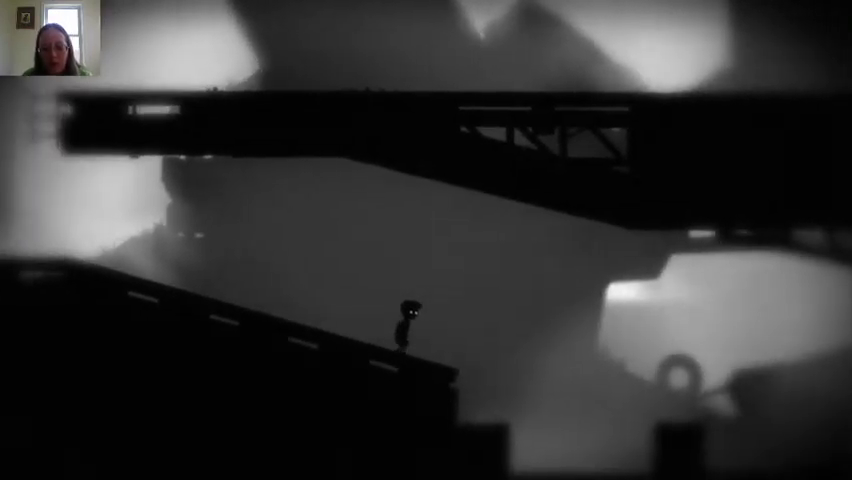
{"action": "key", "text": "Right"}
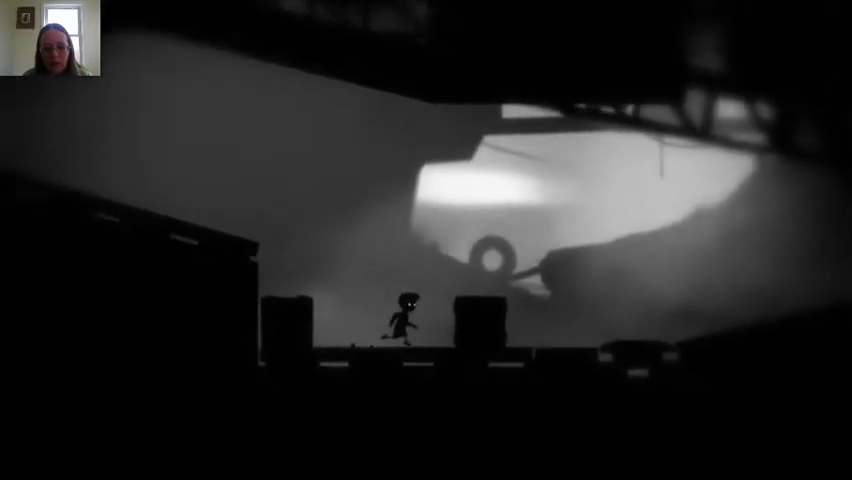
{"action": "key", "text": "Right"}
{"action": "key", "text": "Up"}
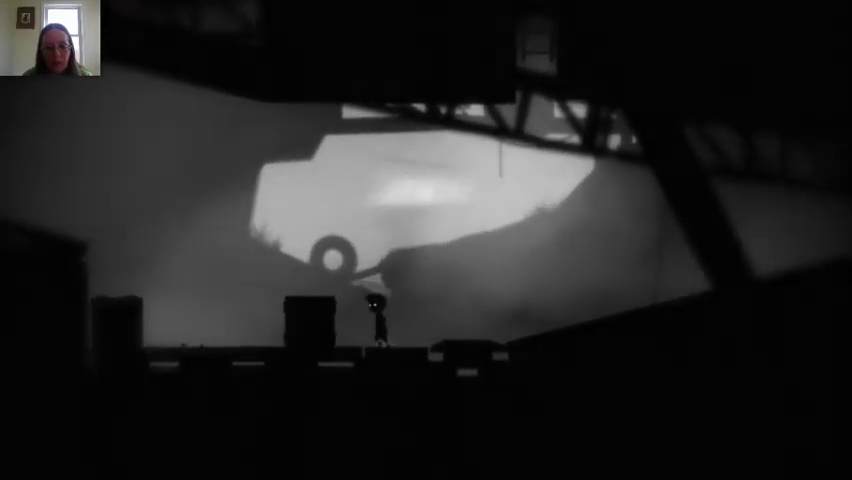
{"action": "key", "text": "Left"}
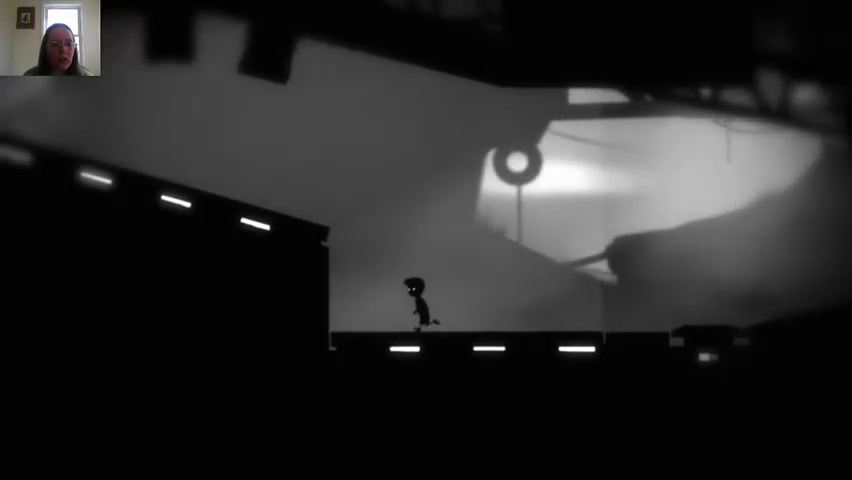
{"action": "key", "text": "Left"}
{"action": "key", "text": "Up"}
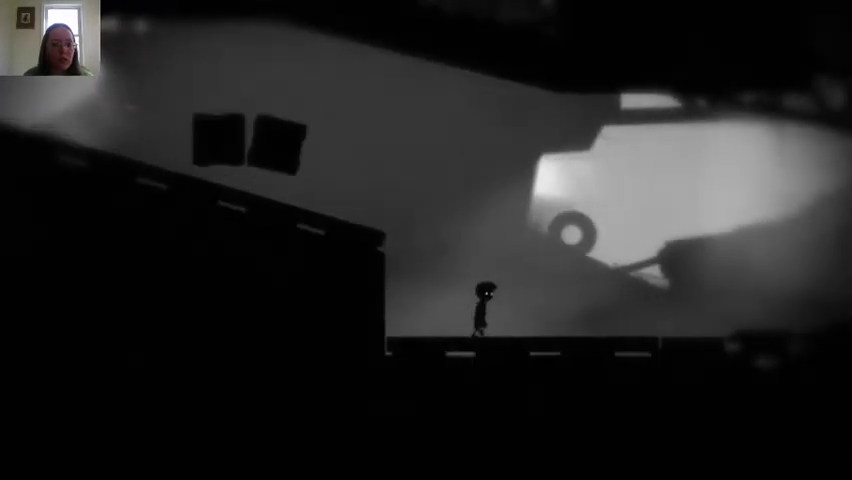
{"action": "key", "text": "Right"}
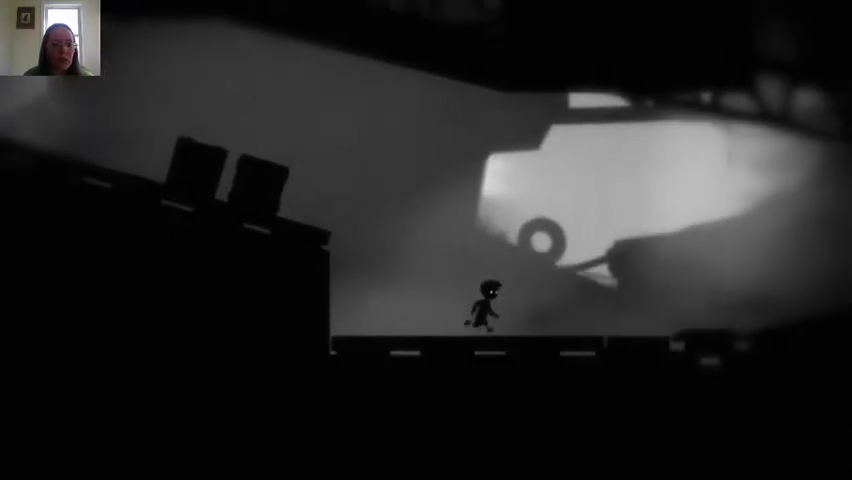
{"action": "key", "text": "Left"}
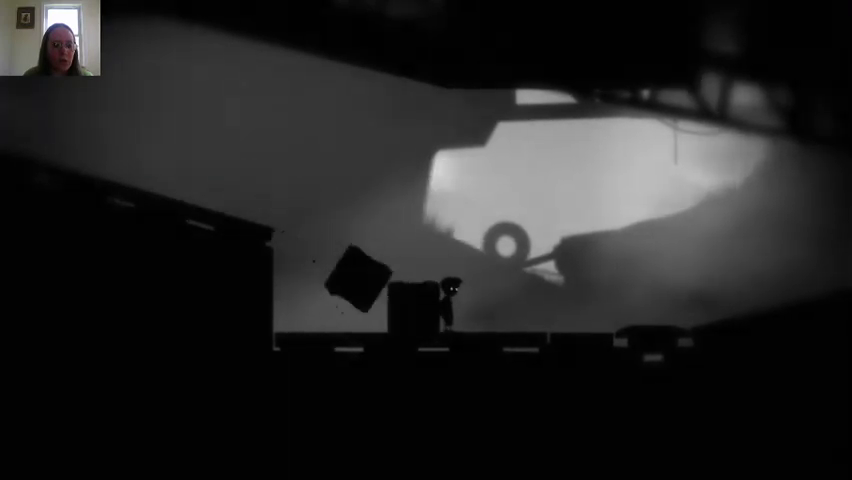
{"action": "key", "text": "ctrl+Right"}
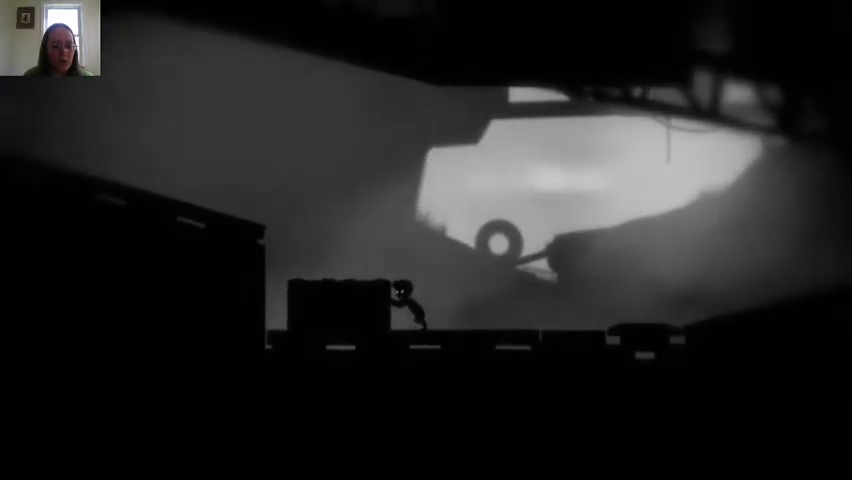
{"action": "key", "text": "ctrl+Right"}
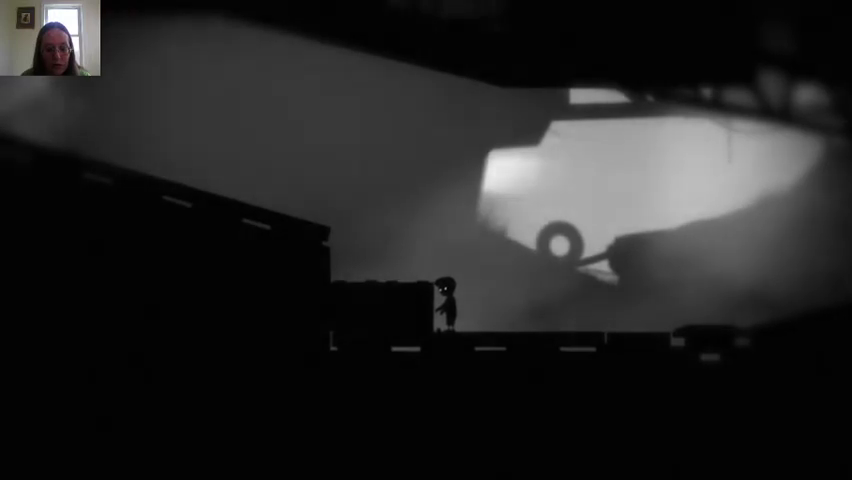
{"action": "key", "text": "Right"}
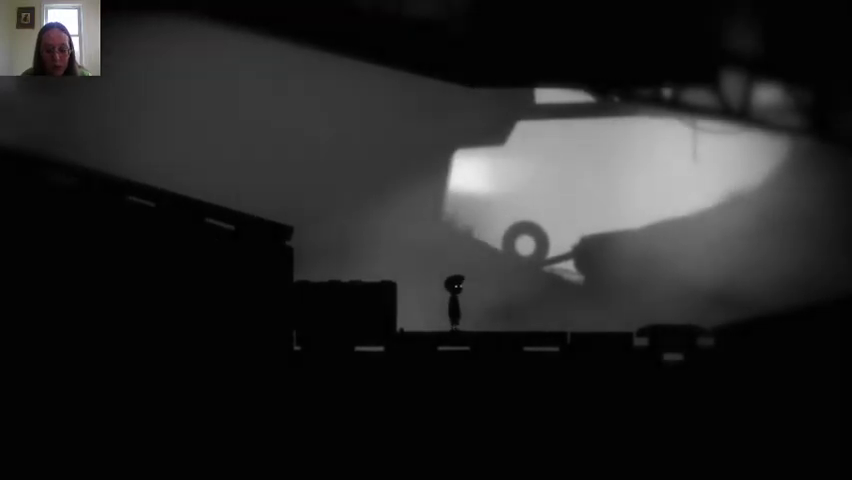
{"action": "key", "text": "Left"}
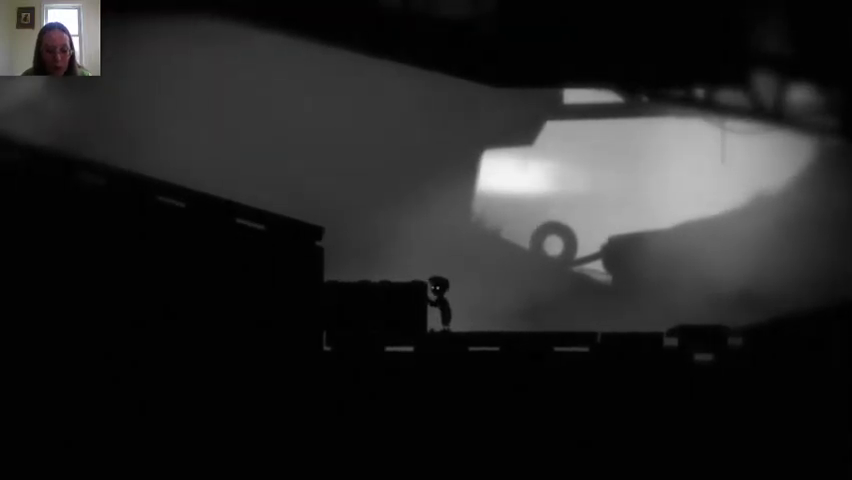
{"action": "key", "text": "Right"}
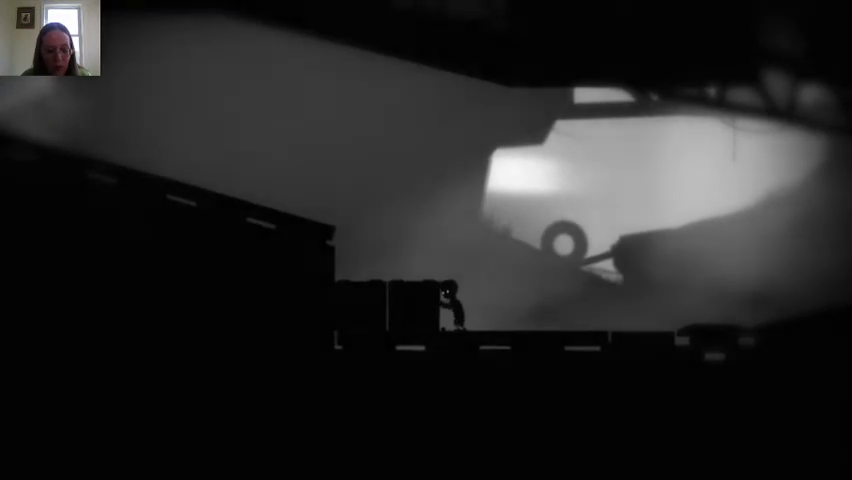
{"action": "key", "text": "Right"}
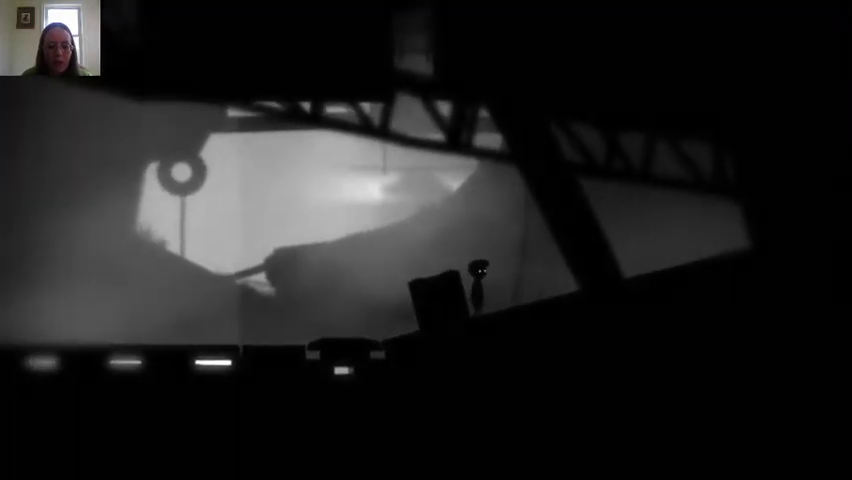
{"action": "key", "text": "Left"}
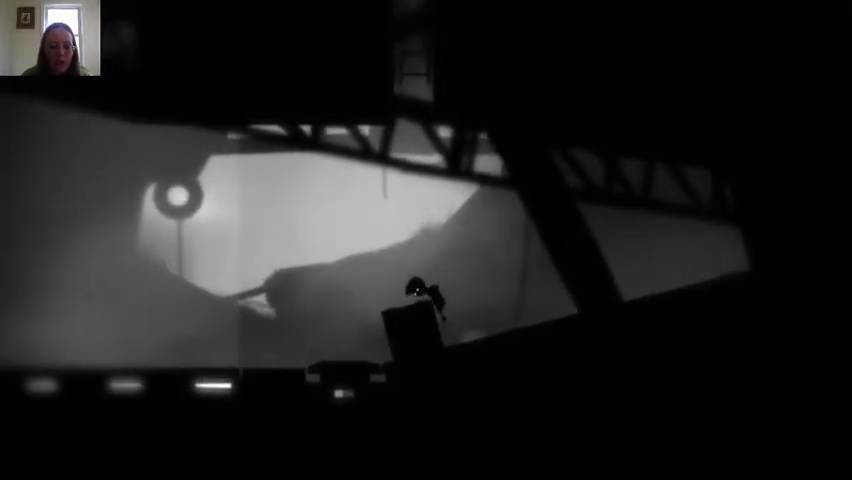
{"action": "key", "text": "Up"}
{"action": "key", "text": "Left"}
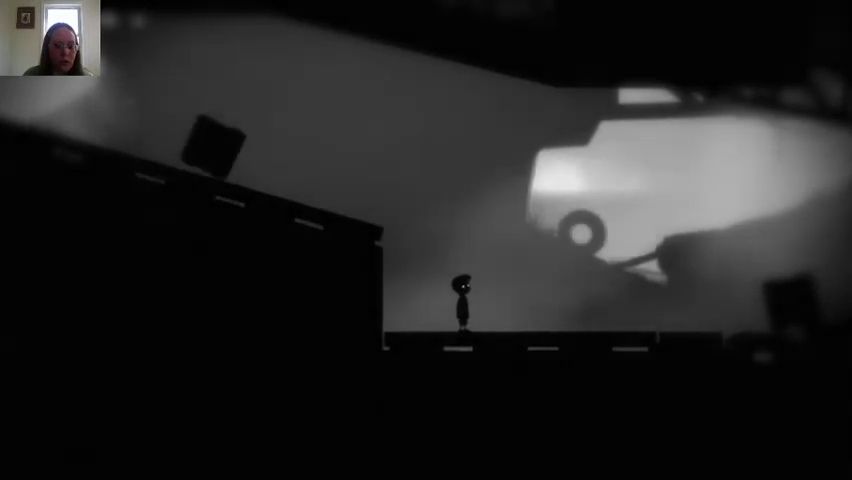
{"action": "key", "text": "Right"}
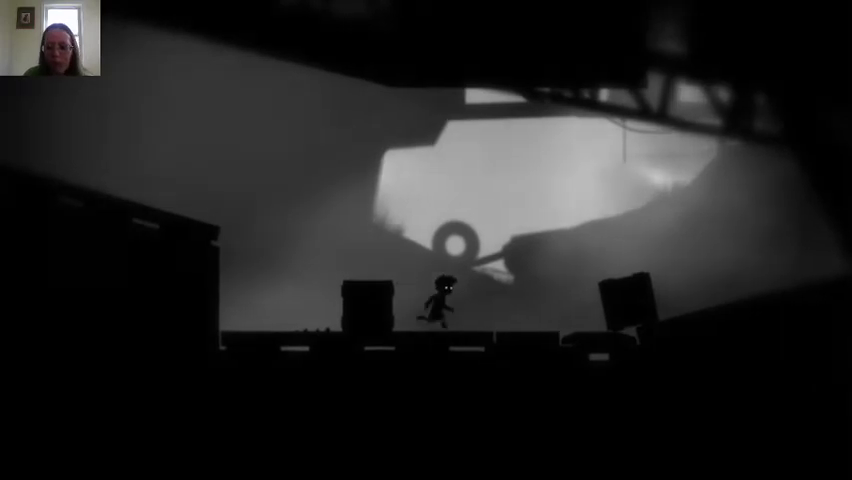
{"action": "key", "text": "Right"}
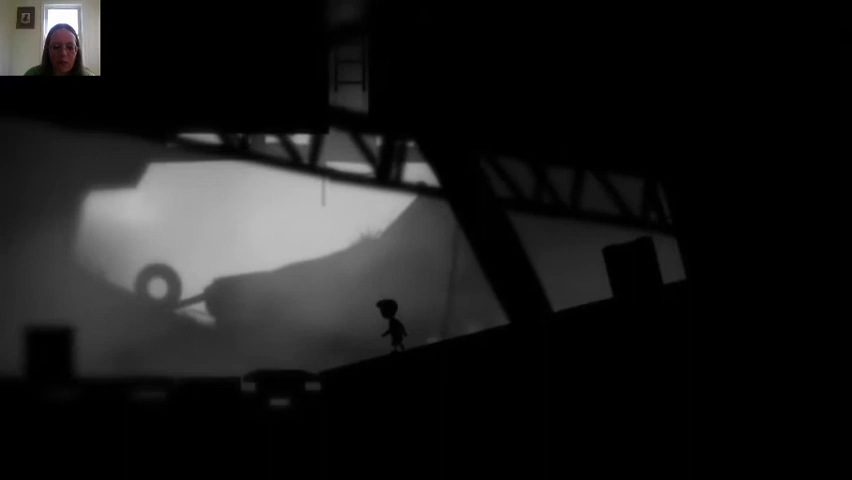
{"action": "key", "text": "Left"}
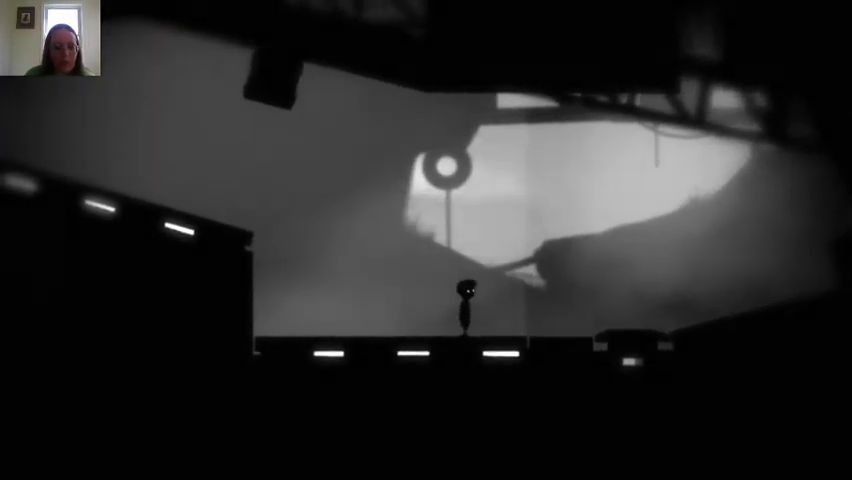
{"action": "key", "text": "Right"}
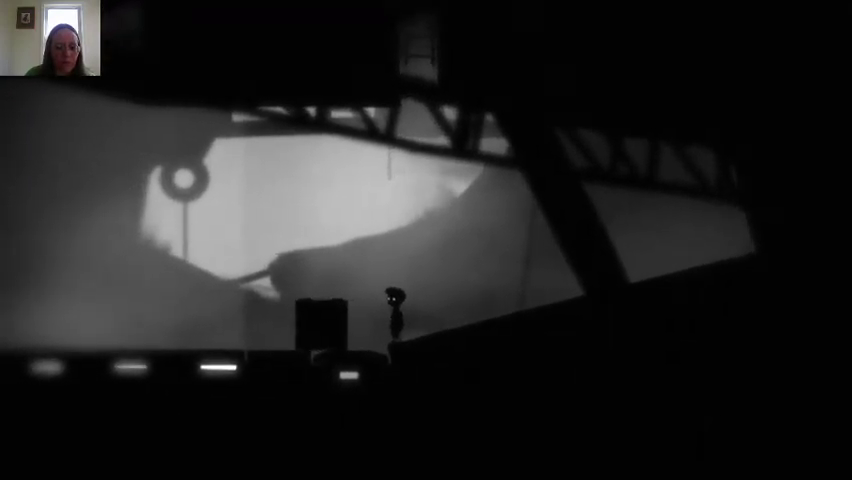
{"action": "key", "text": "Left"}
{"action": "key", "text": "Up"}
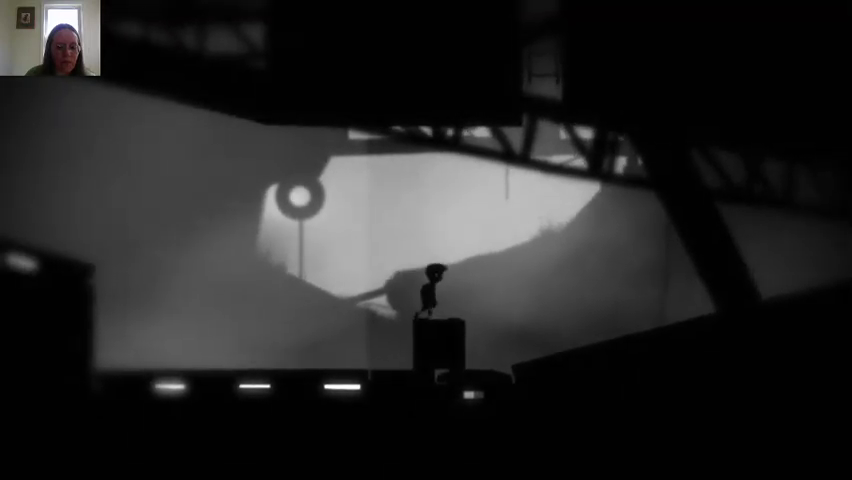
{"action": "key", "text": "Right"}
{"action": "key", "text": "Left"}
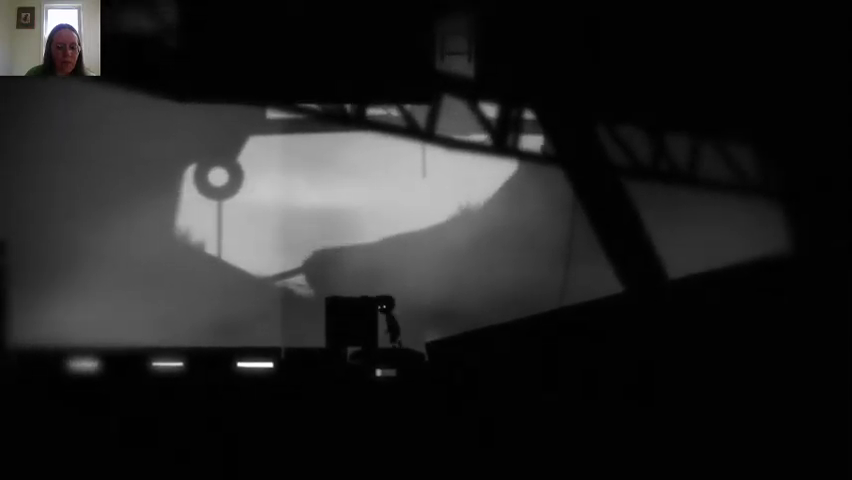
{"action": "key", "text": "ctrl"}
{"action": "key", "text": "Left"}
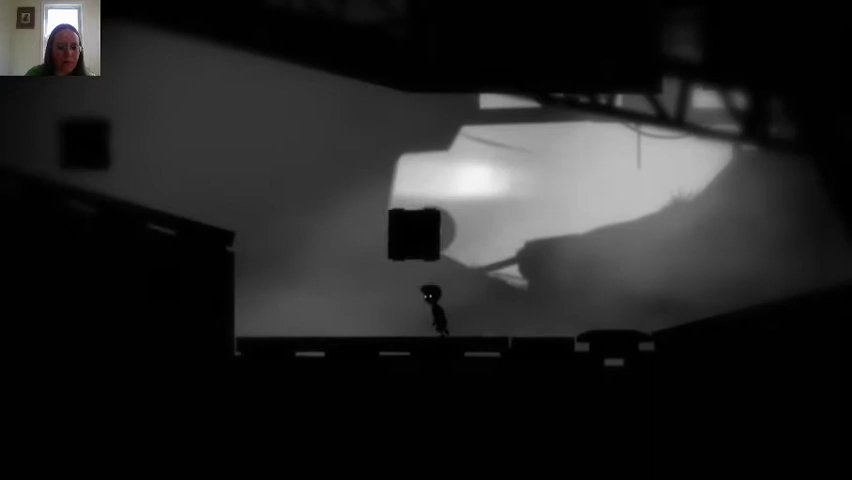
{"action": "key", "text": "Left"}
{"action": "key", "text": "Right"}
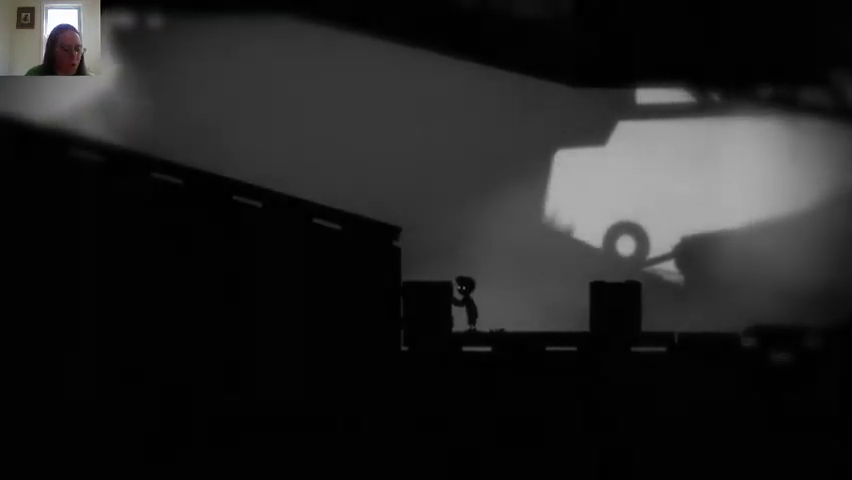
{"action": "key", "text": "Right"}
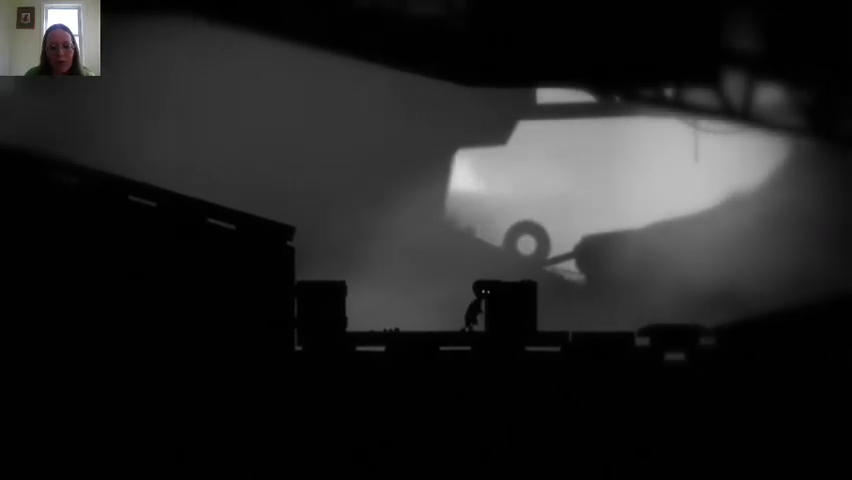
{"action": "key", "text": "ctrl"}
{"action": "key", "text": "Right"}
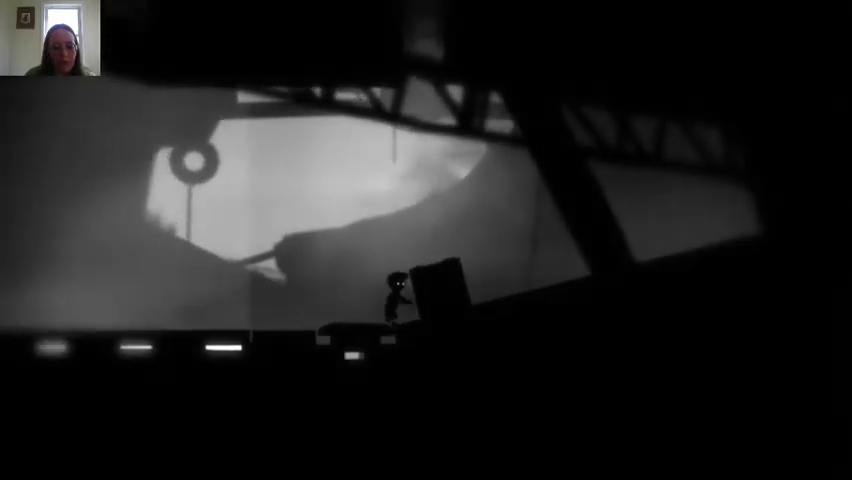
{"action": "key", "text": "Left"}
{"action": "key", "text": "Left"}
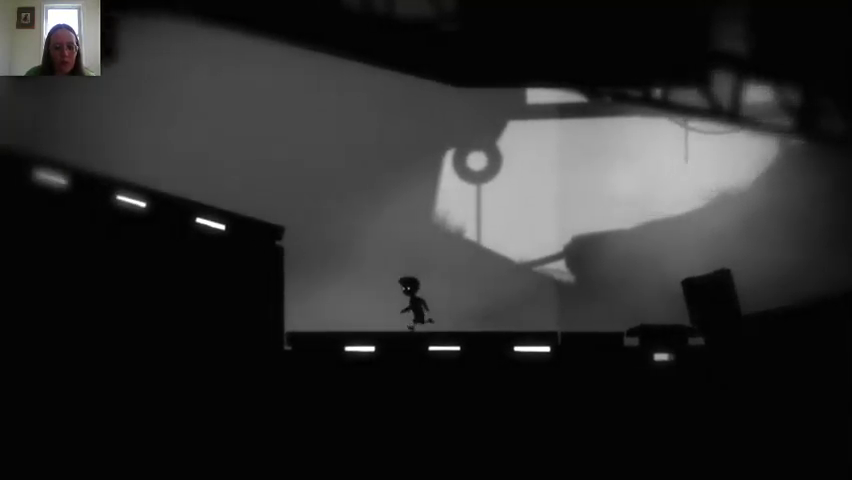
{"action": "key", "text": "Left"}
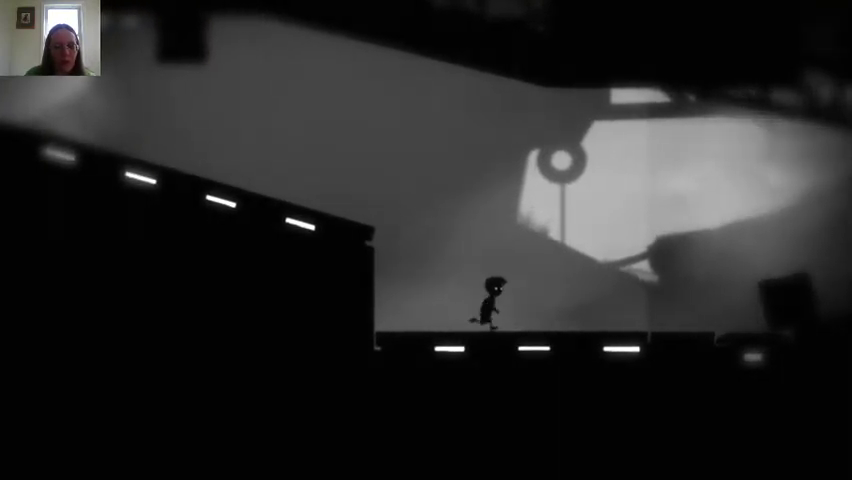
{"action": "key", "text": "Right"}
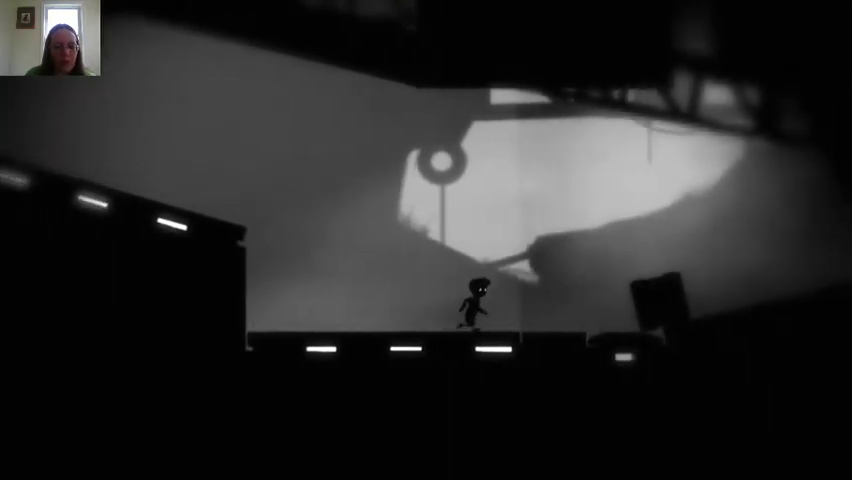
{"action": "key", "text": "Right"}
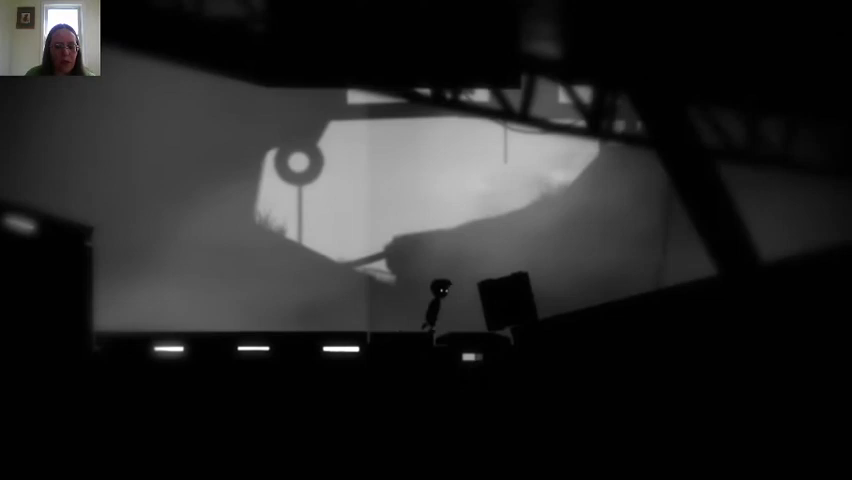
{"action": "key", "text": "Up"}
{"action": "key", "text": "Right"}
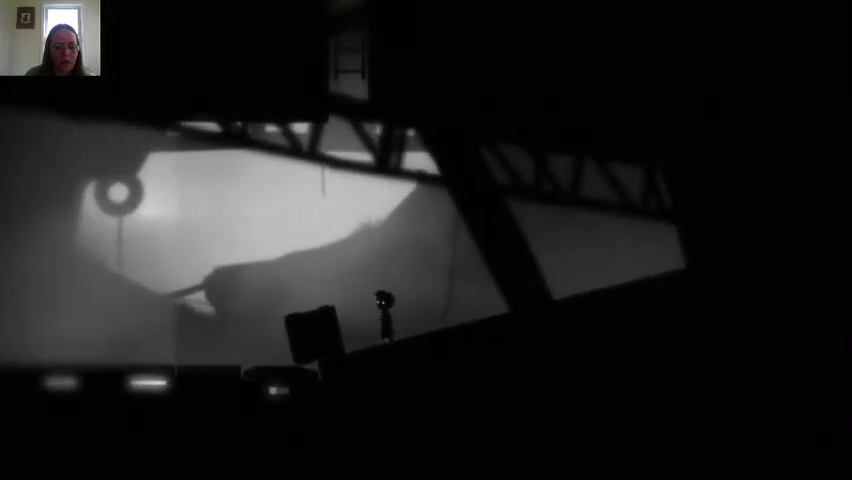
{"action": "key", "text": "ctrl"}
{"action": "key", "text": "Right"}
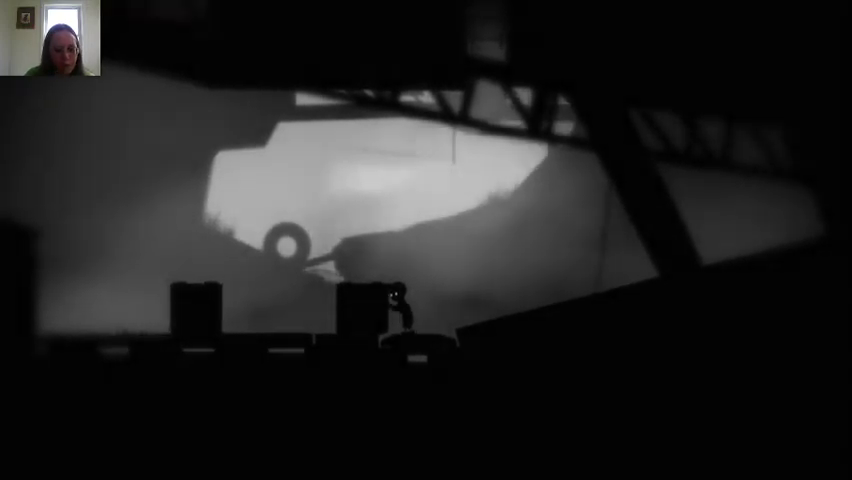
{"action": "key", "text": "Left"}
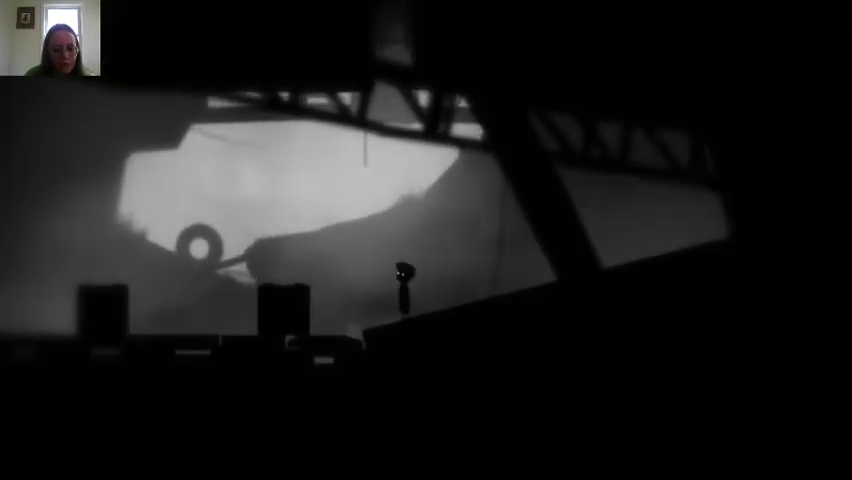
{"action": "key", "text": "ctrl"}
{"action": "key", "text": "Left"}
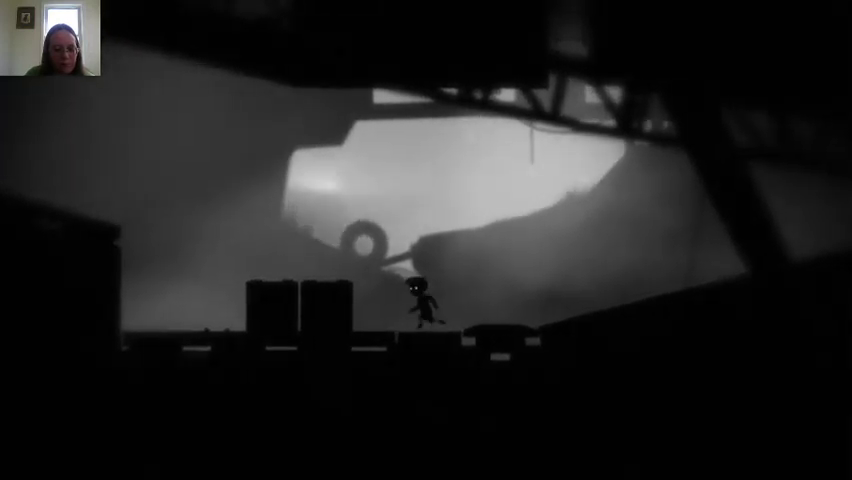
{"action": "key", "text": "Left"}
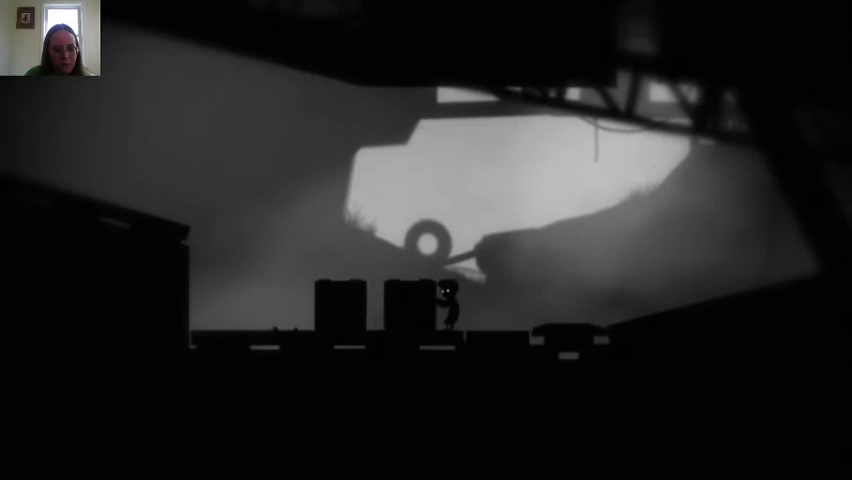
{"action": "key", "text": "Right"}
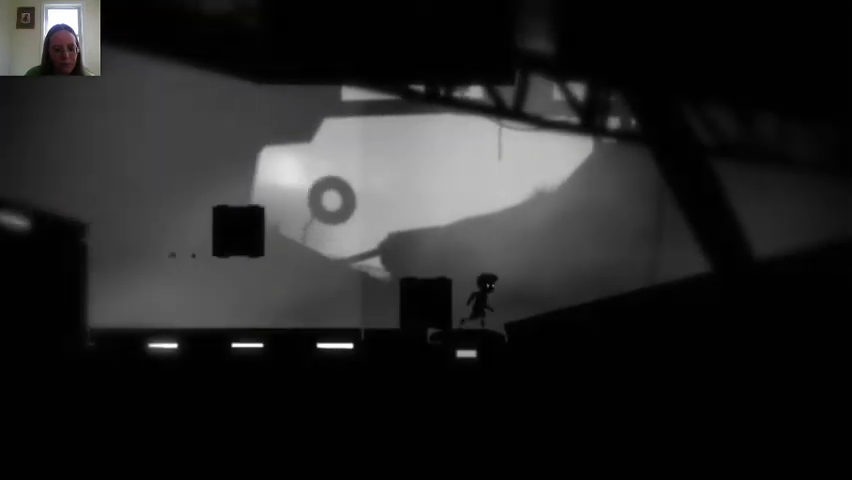
{"action": "key", "text": "Left"}
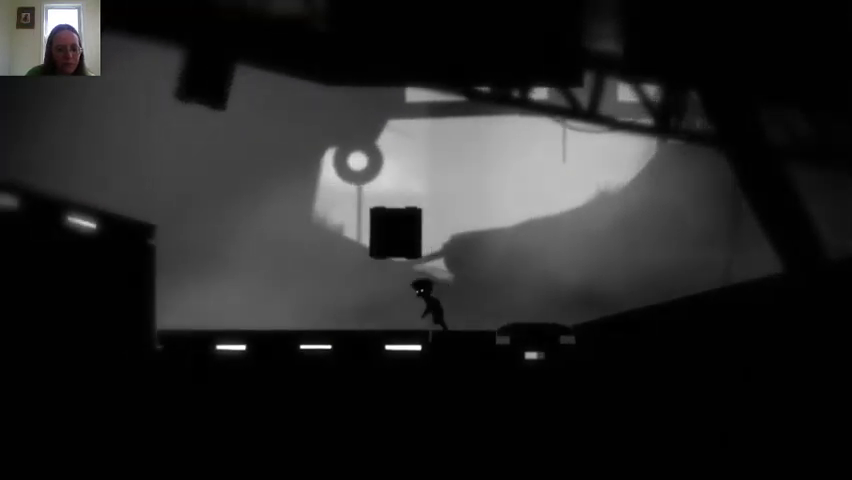
{"action": "key", "text": "Right"}
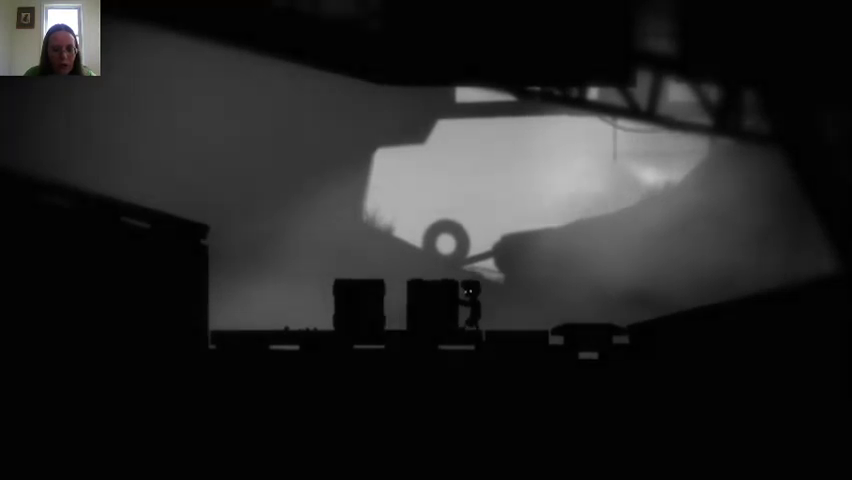
{"action": "key", "text": "Right"}
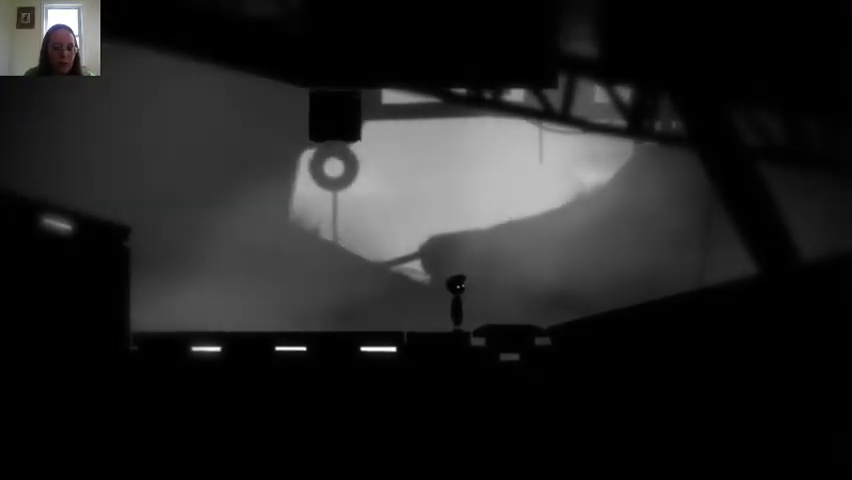
{"action": "key", "text": "Left"}
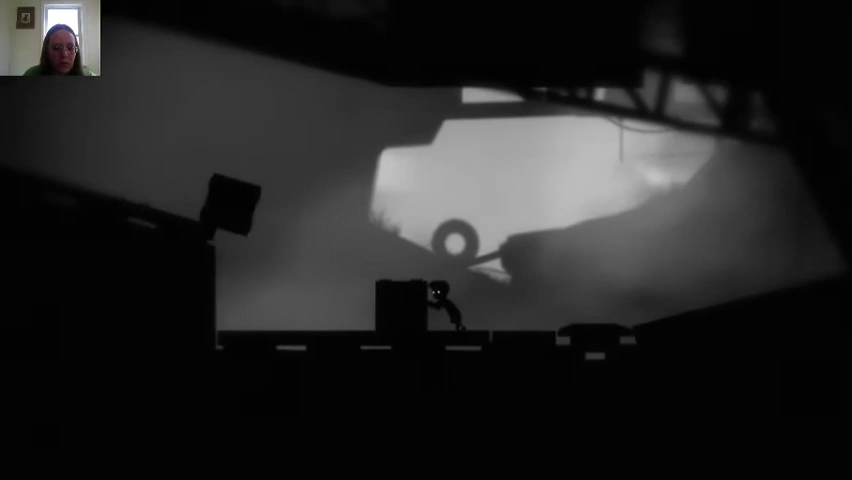
{"action": "key", "text": "ctrl"}
{"action": "key", "text": "ctrl+Left"}
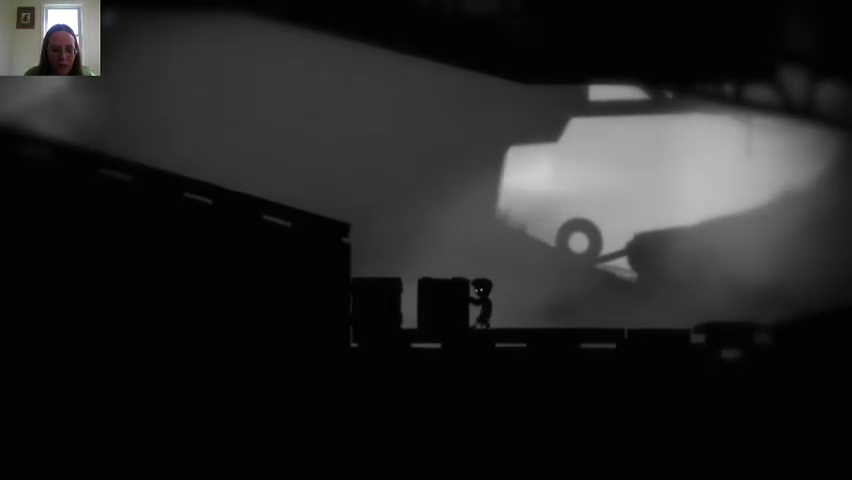
{"action": "key", "text": "ctrl+Right"}
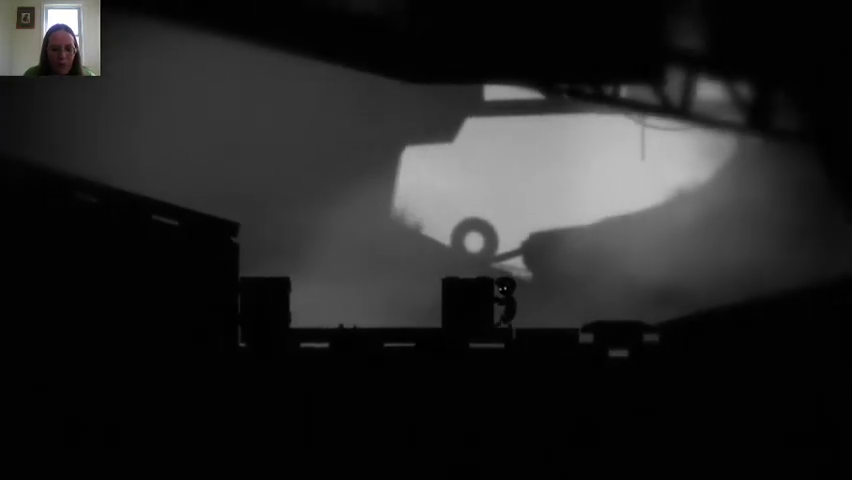
{"action": "key", "text": "ctrl+Right"}
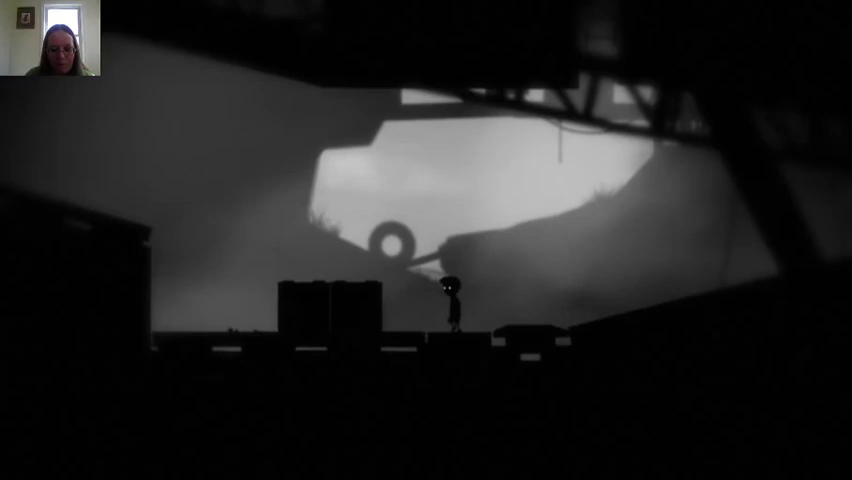
{"action": "key", "text": "Left"}
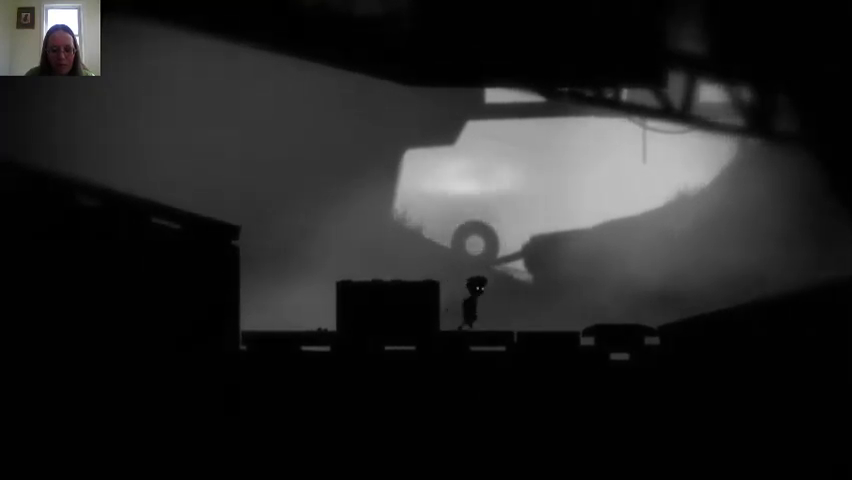
{"action": "key", "text": "Left"}
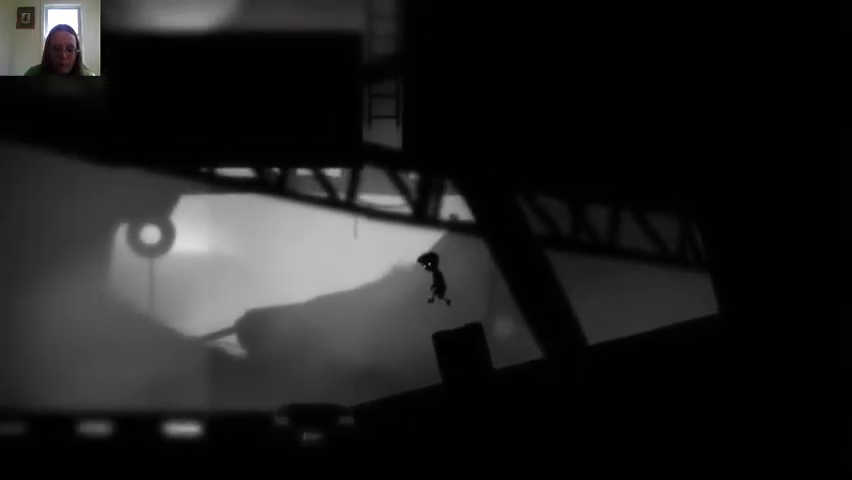
{"action": "key", "text": "Right"}
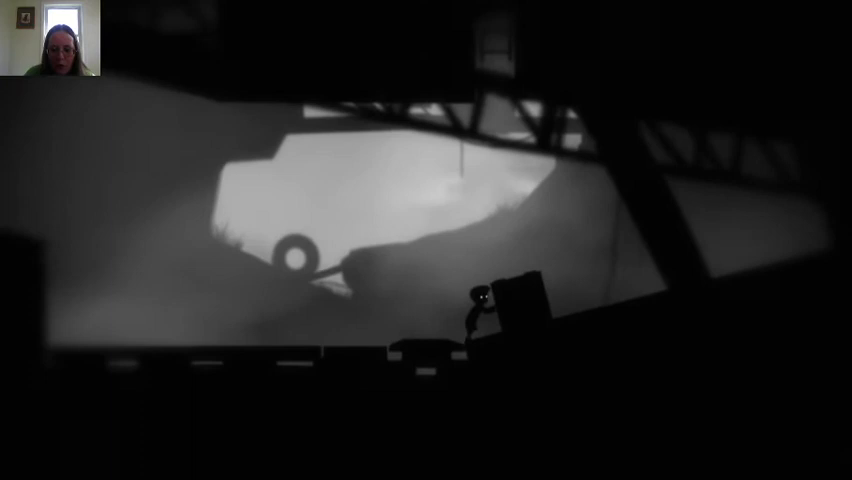
{"action": "key", "text": "Right"}
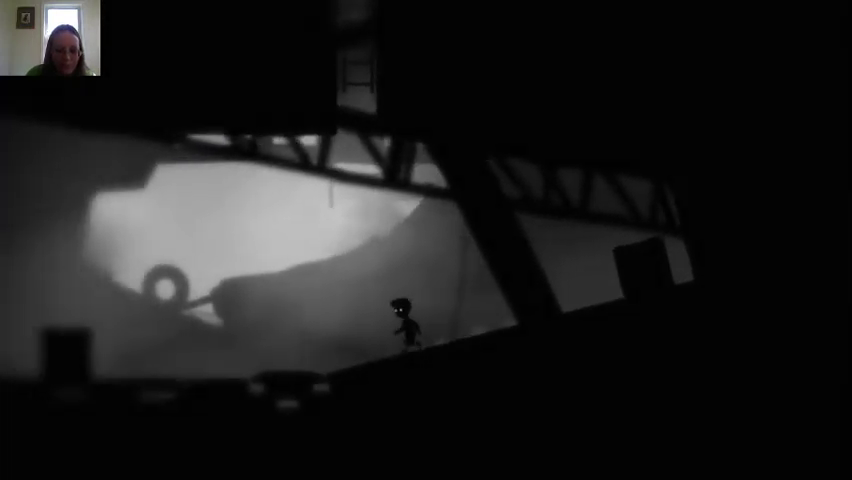
{"action": "key", "text": "Left"}
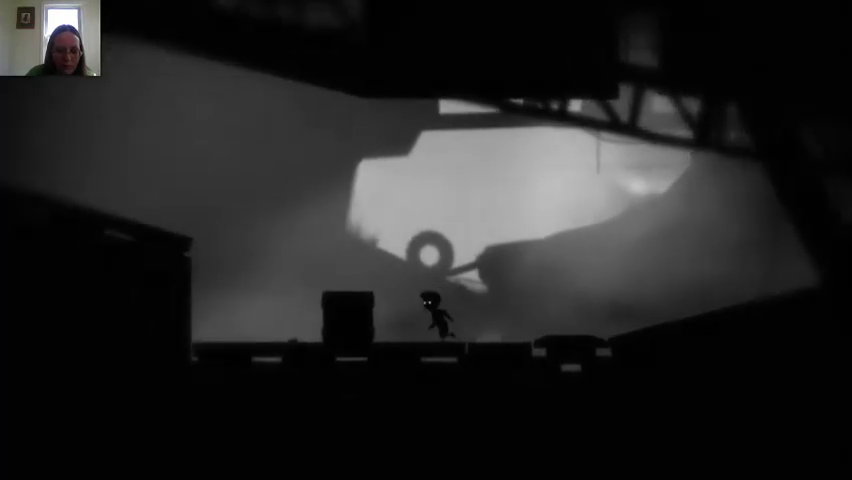
{"action": "key", "text": "Left"}
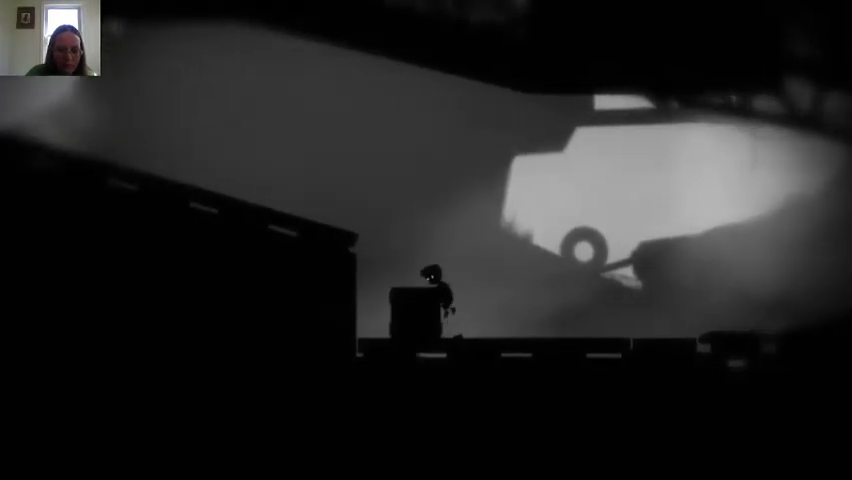
{"action": "key", "text": "Up"}
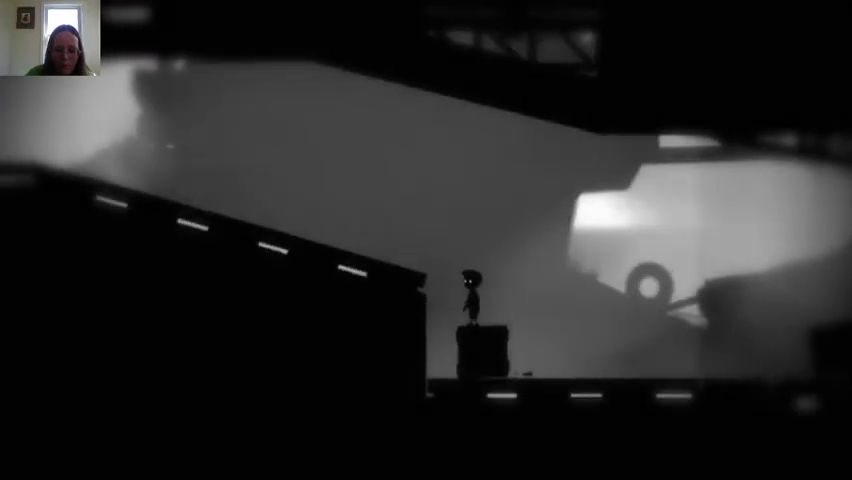
{"action": "key", "text": "Up"}
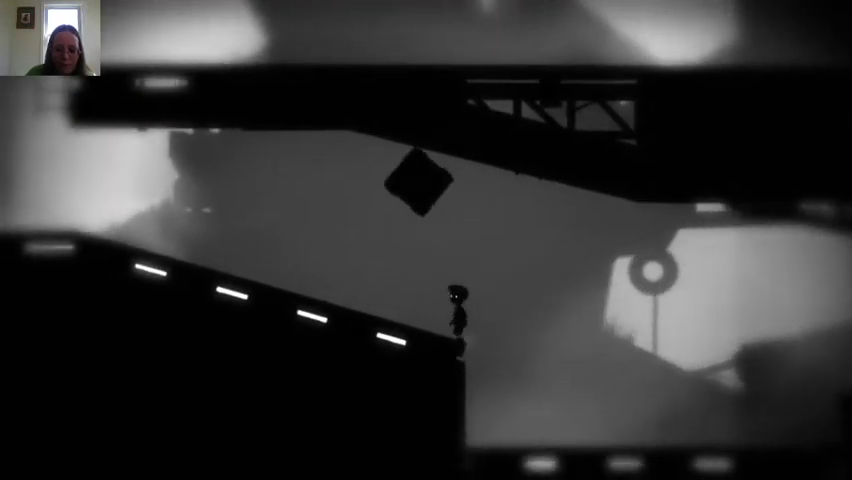
{"action": "key", "text": "Left"}
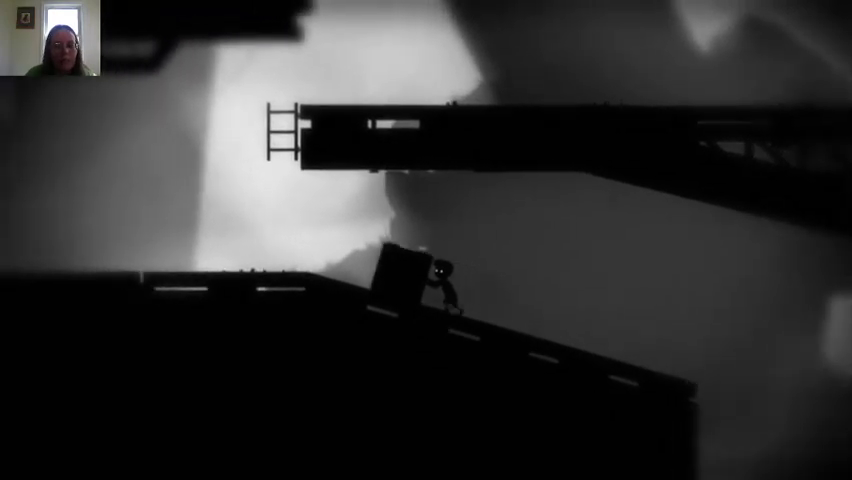
{"action": "key", "text": "Left"}
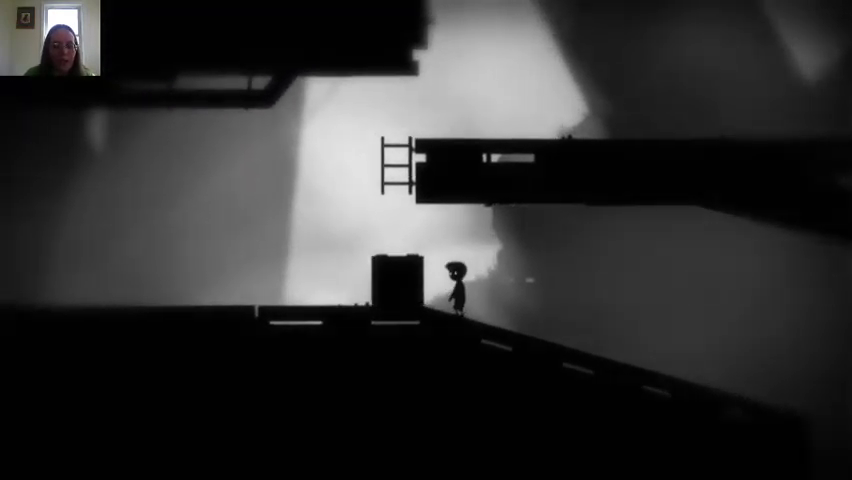
{"action": "key", "text": "Up"}
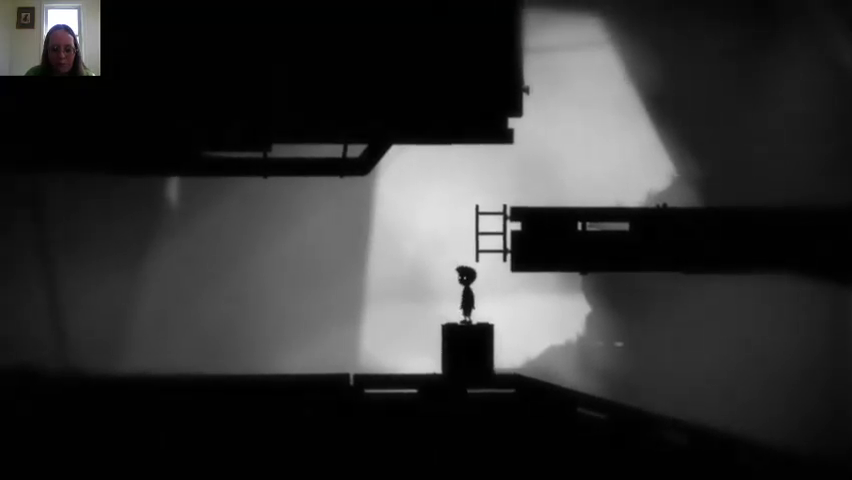
{"action": "key", "text": "Up"}
{"action": "key", "text": "Right"}
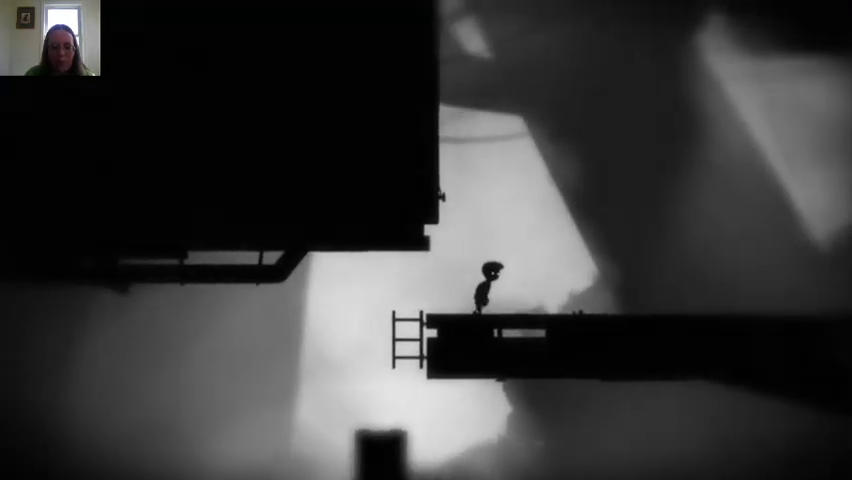
{"action": "key", "text": "Right"}
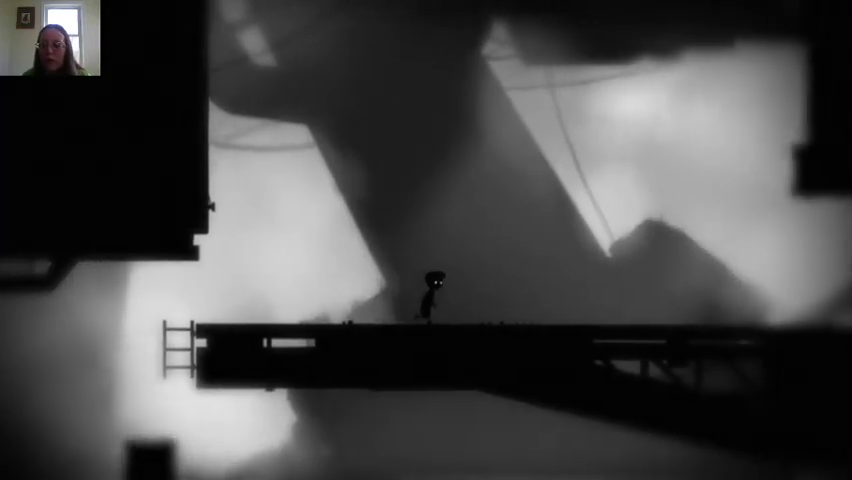
{"action": "key", "text": "Right"}
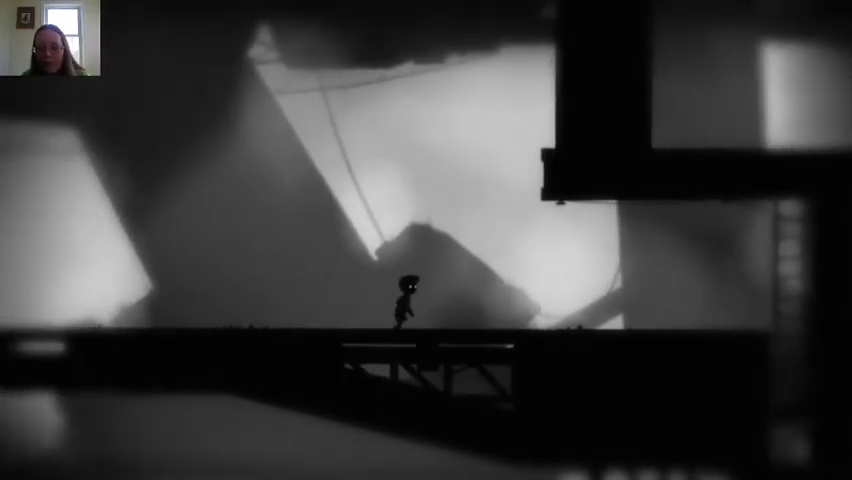
{"action": "key", "text": "Right"}
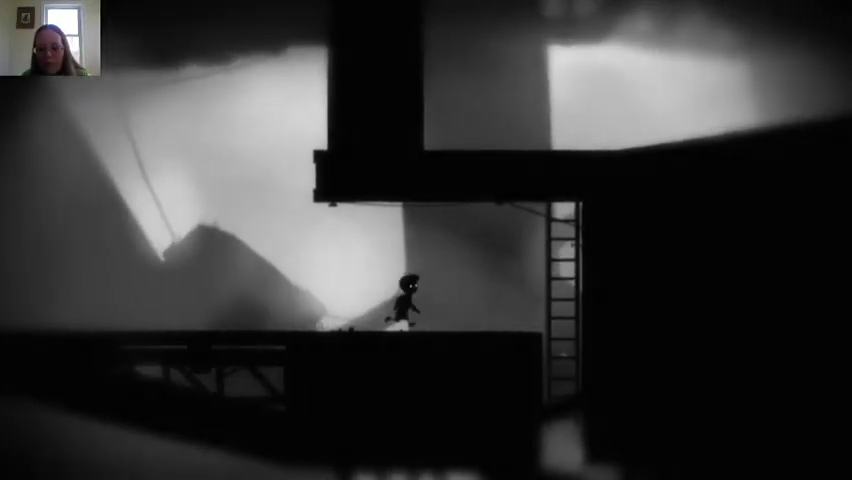
{"action": "key", "text": "Right"}
{"action": "key", "text": "Down"}
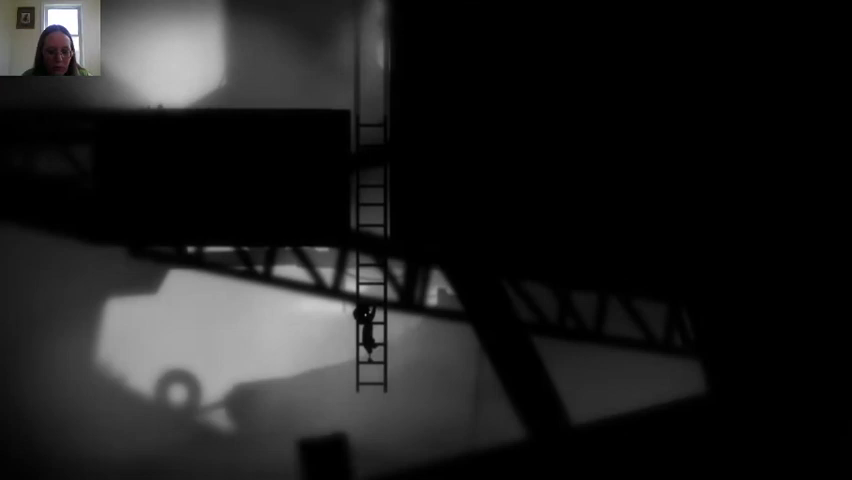
{"action": "key", "text": "Up"}
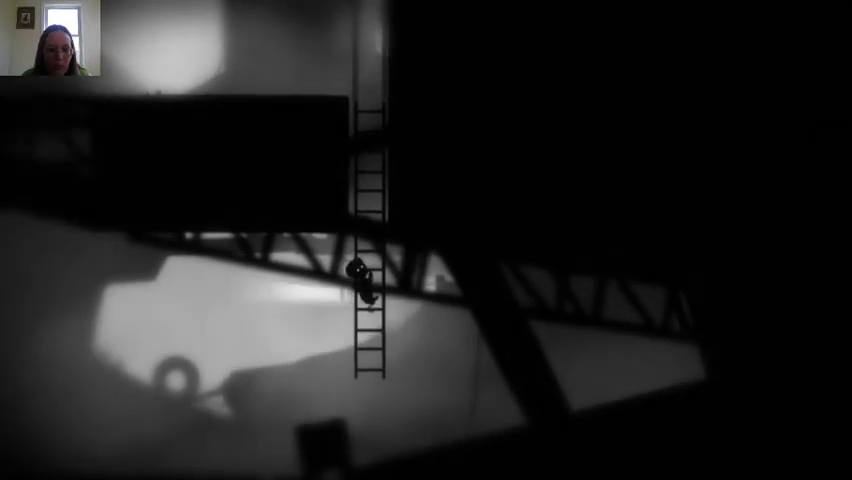
{"action": "key", "text": "Up"}
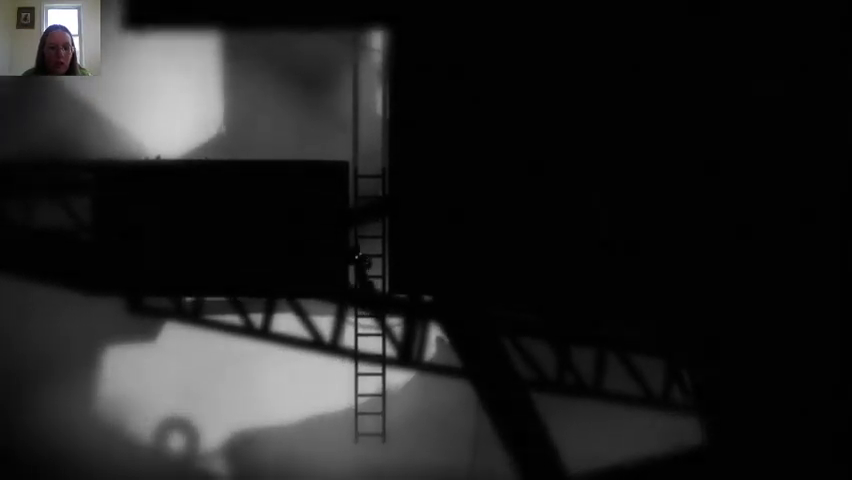
{"action": "key", "text": "Left"}
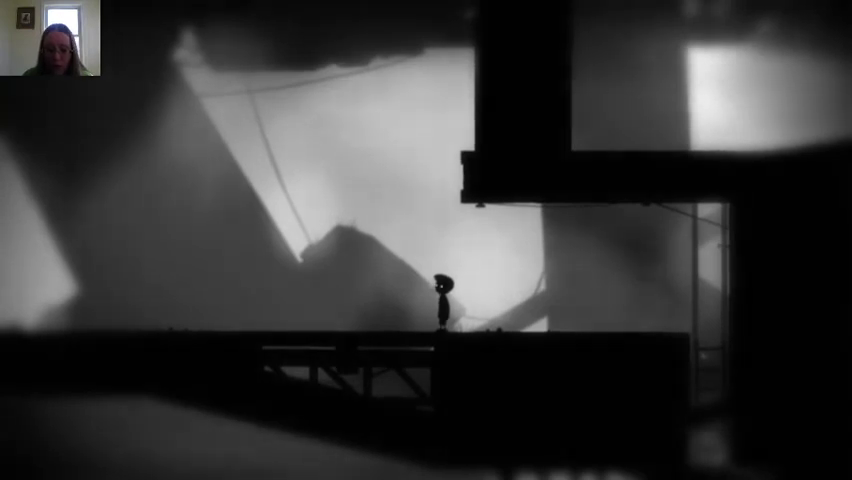
{"action": "key", "text": "Right"}
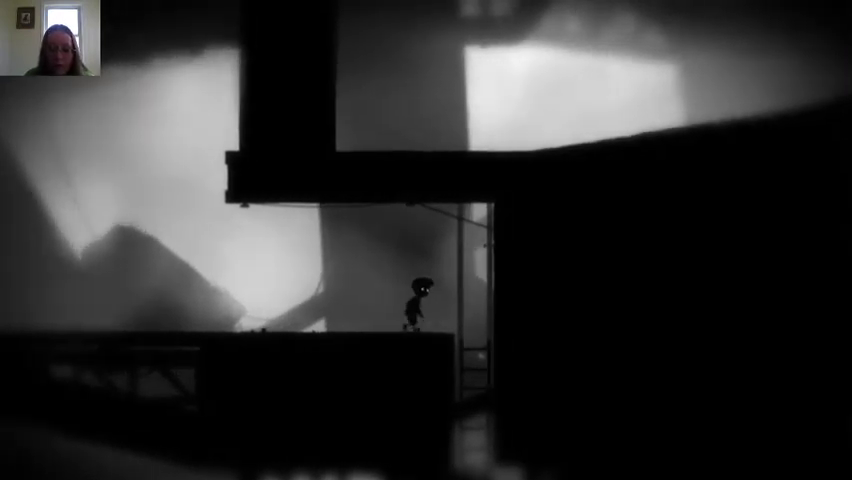
{"action": "key", "text": "Left"}
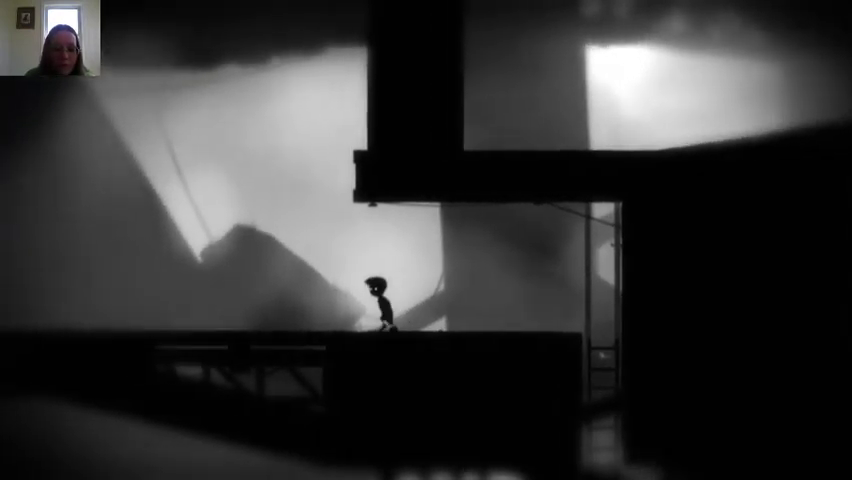
{"action": "key", "text": "Left"}
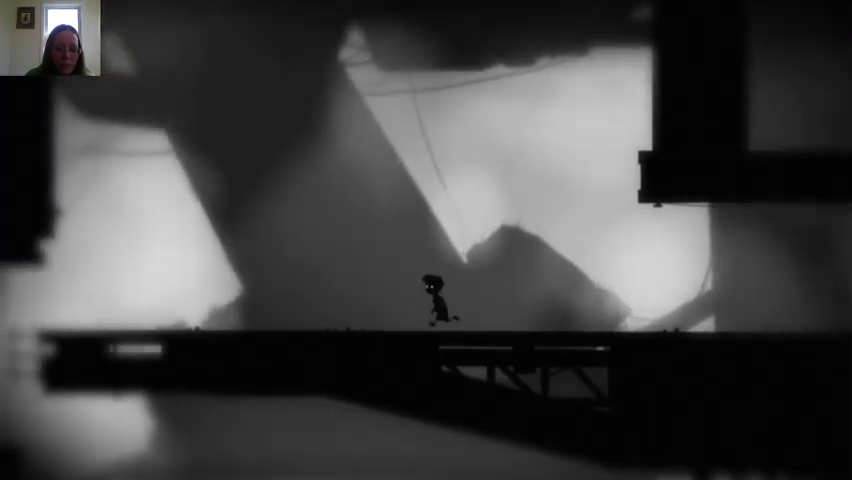
{"action": "key", "text": "Left"}
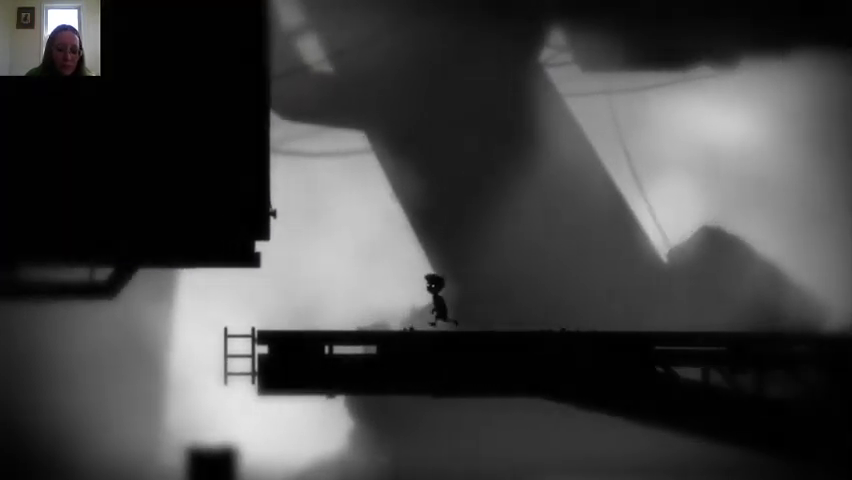
{"action": "key", "text": "Left"}
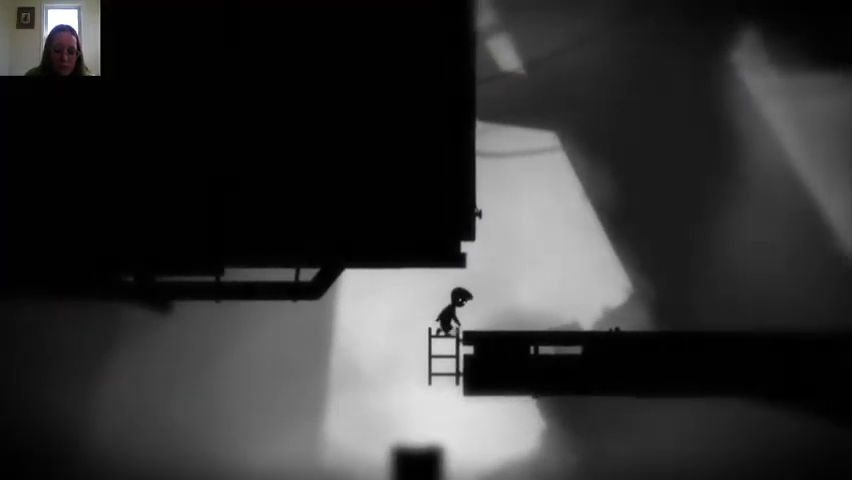
{"action": "key", "text": "Down"}
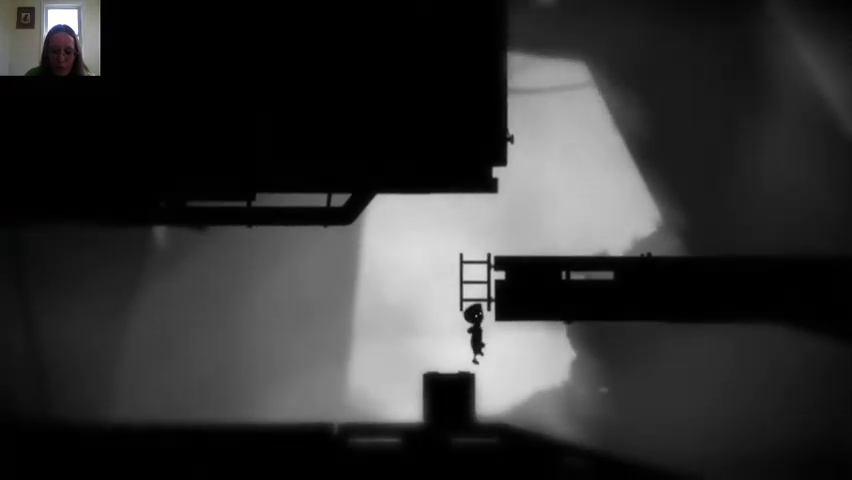
{"action": "key", "text": "Right"}
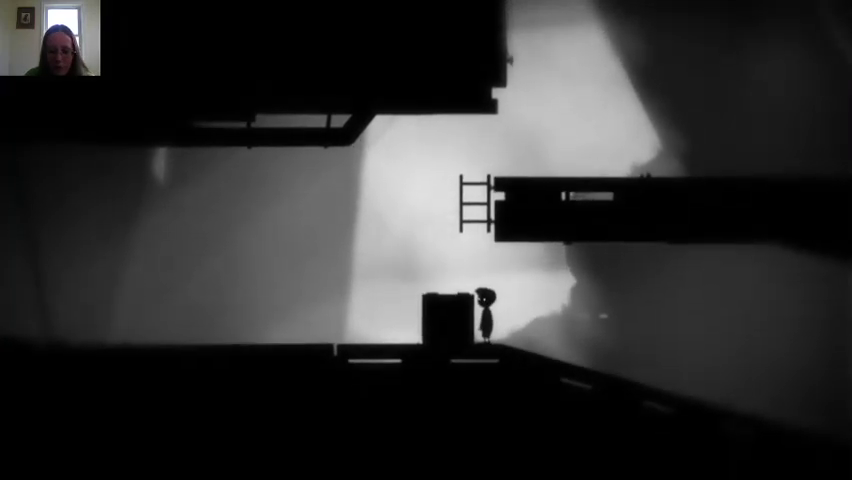
{"action": "key", "text": "Right"}
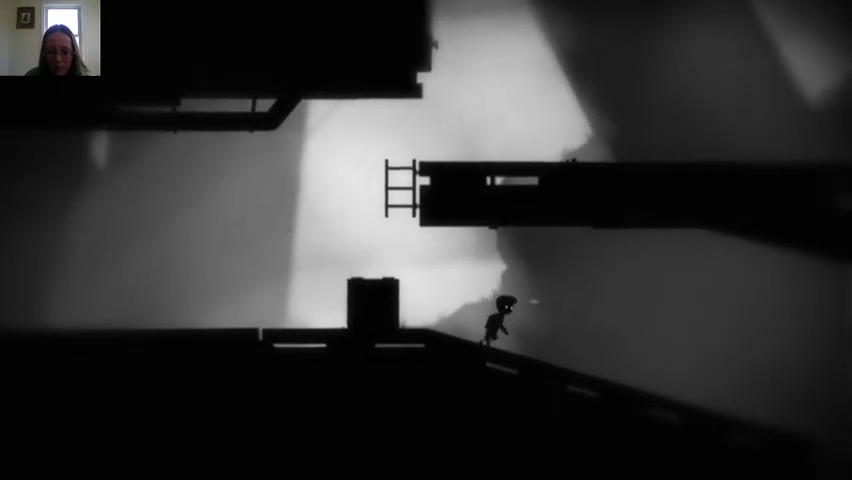
{"action": "key", "text": "Right"}
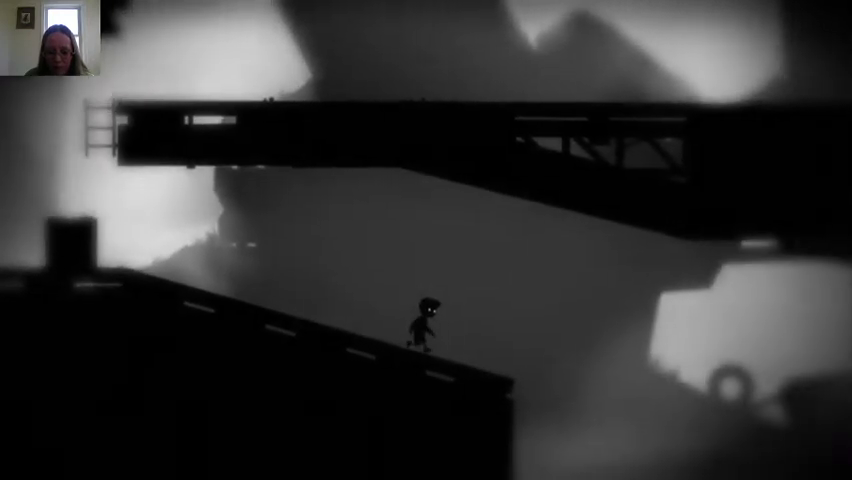
{"action": "key", "text": "Right"}
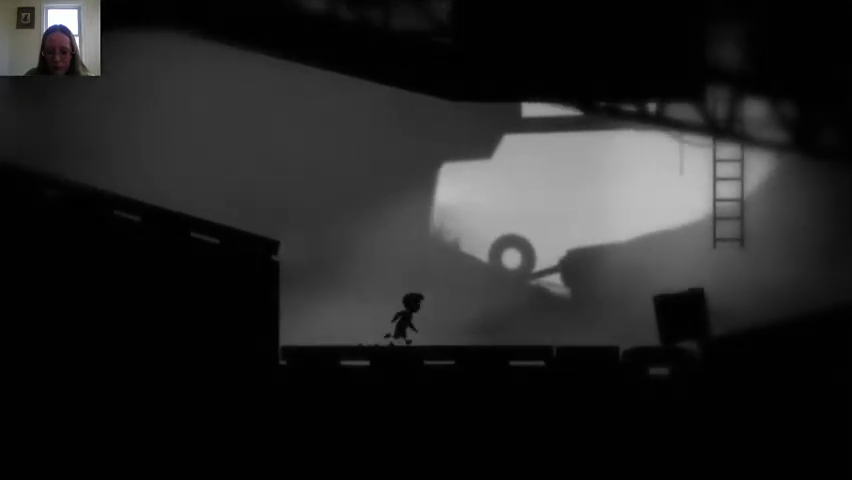
{"action": "key", "text": "Right"}
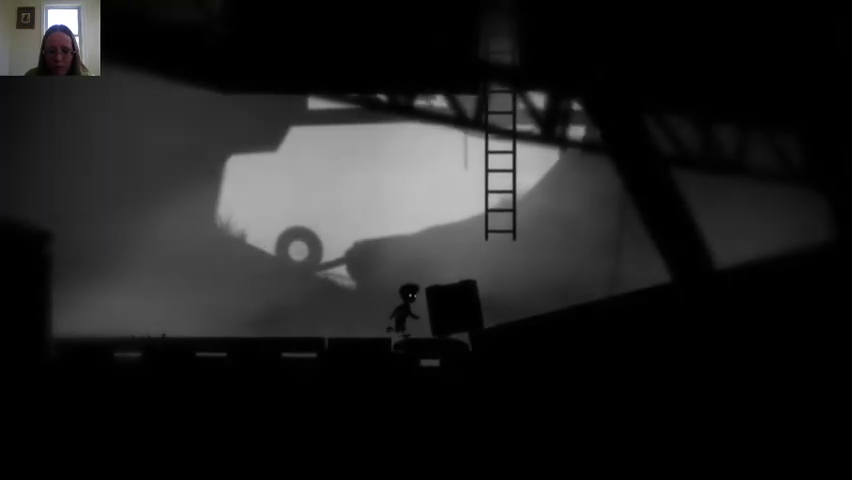
{"action": "key", "text": "ctrl"}
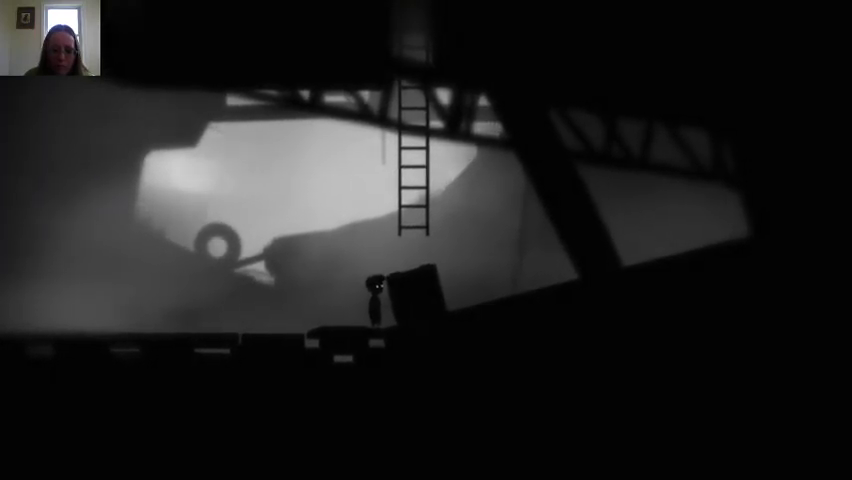
{"action": "key", "text": "Left"}
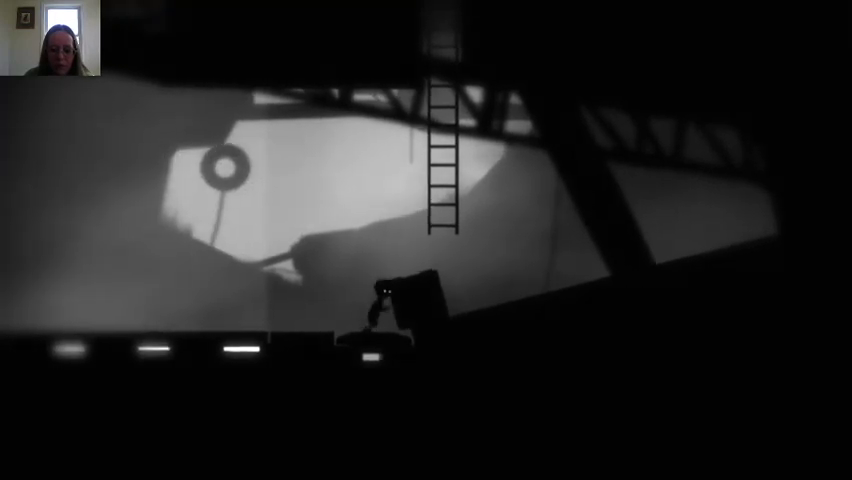
{"action": "key", "text": "ctrl"}
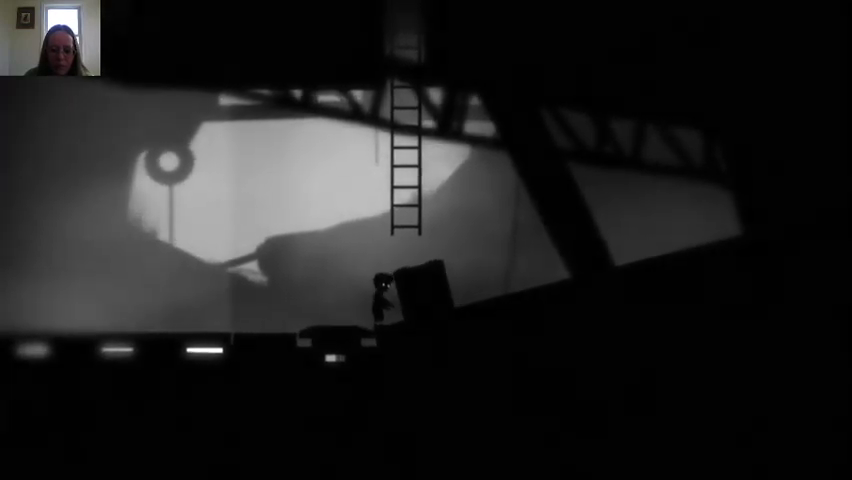
{"action": "key", "text": "Up"}
{"action": "key", "text": "Up"}
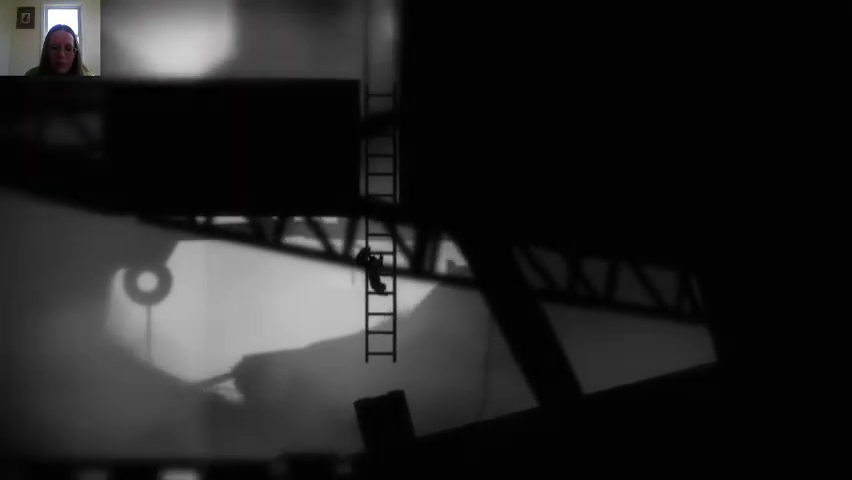
{"action": "key", "text": "Up"}
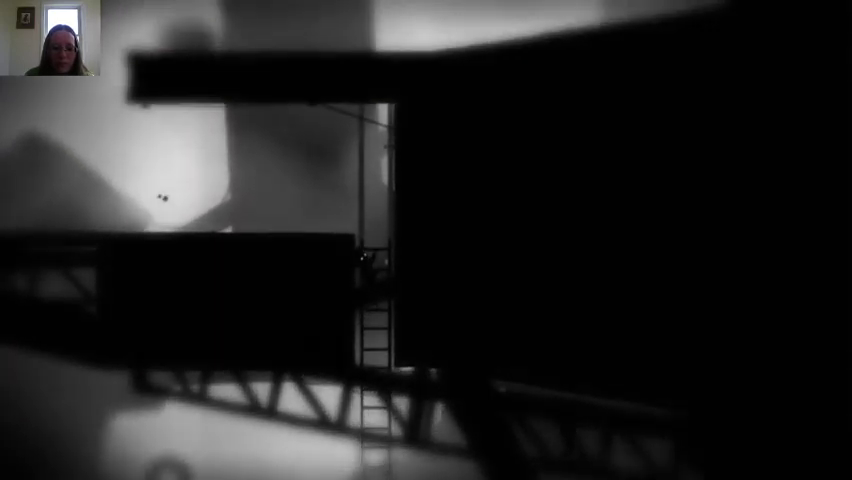
{"action": "key", "text": "Up"}
{"action": "key", "text": "Left"}
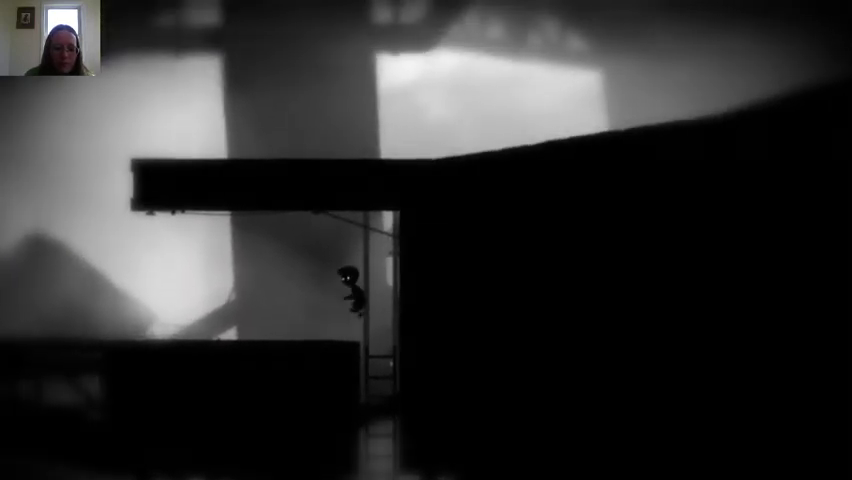
{"action": "key", "text": "Left"}
{"action": "key", "text": "Right"}
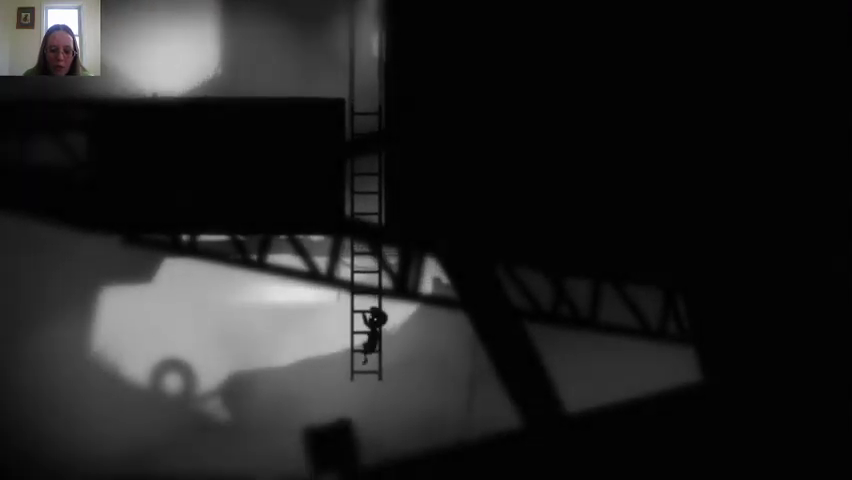
{"action": "key", "text": "Down"}
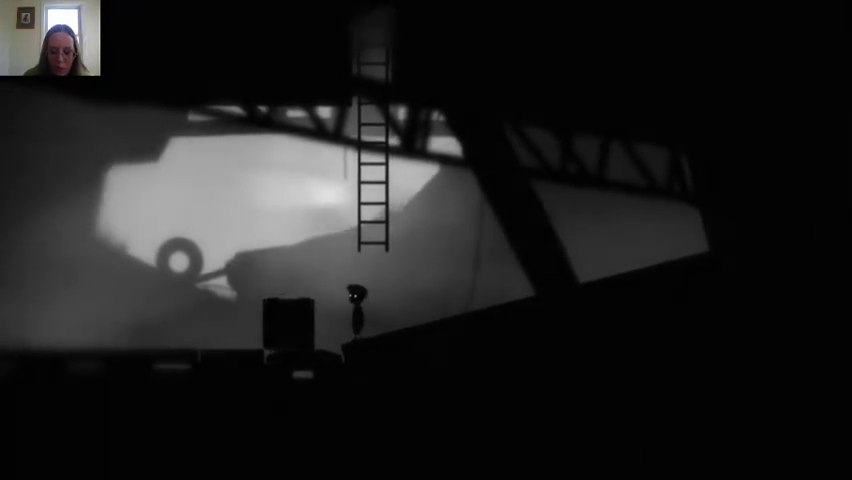
{"action": "key", "text": "Left"}
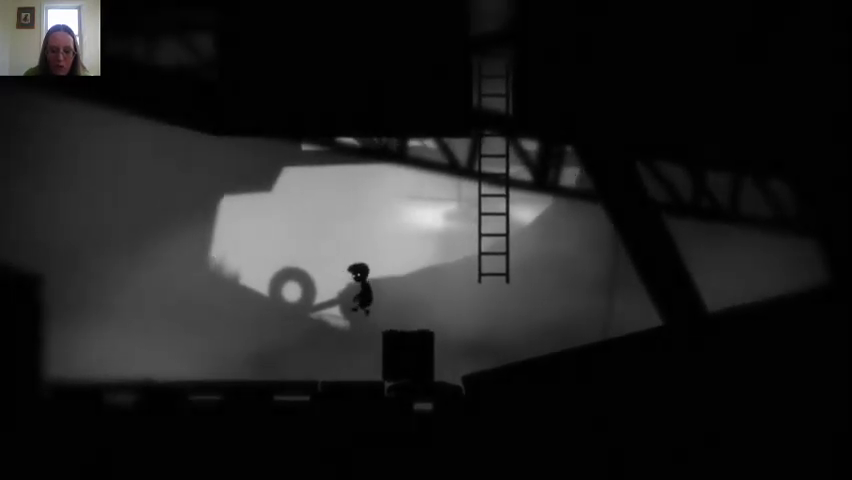
{"action": "key", "text": "Right"}
{"action": "key", "text": "ctrl"}
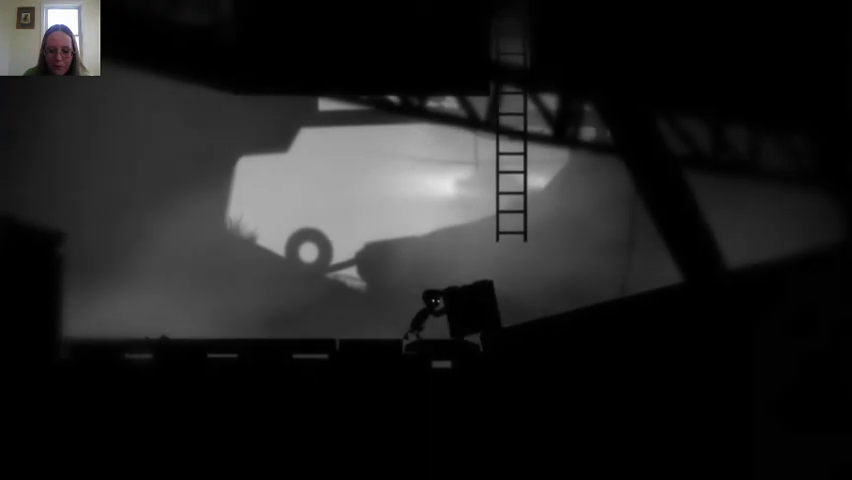
{"action": "key", "text": "Right"}
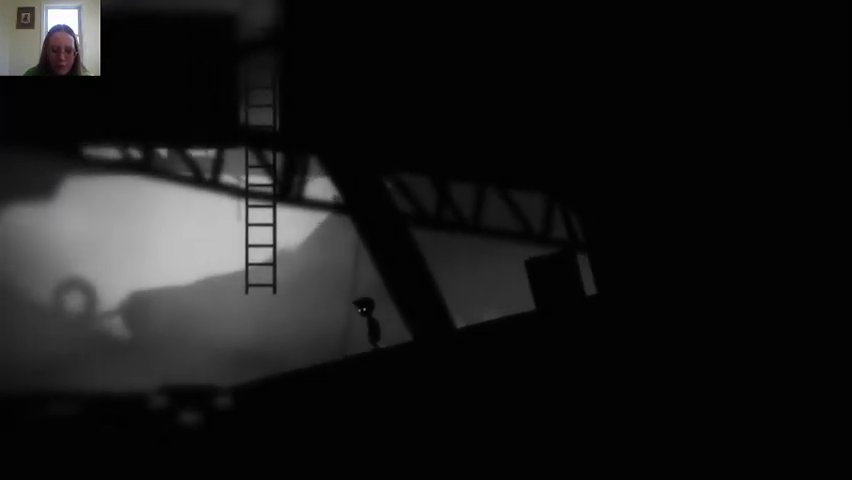
{"action": "key", "text": "Up"}
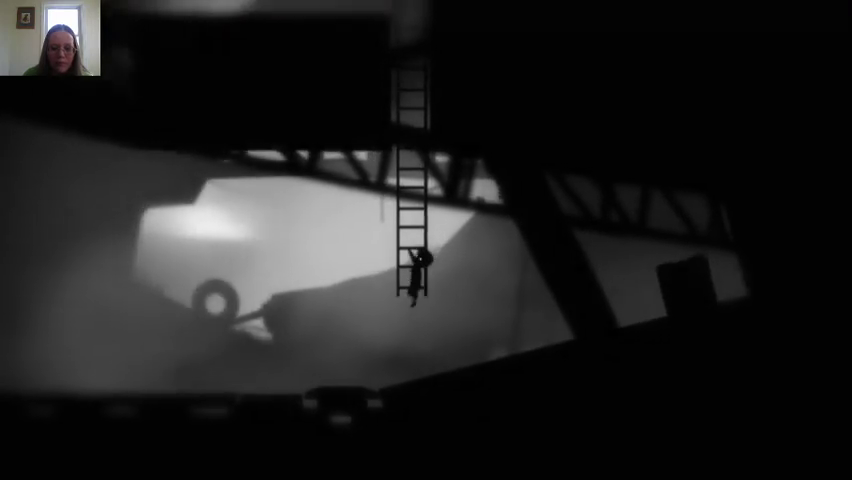
{"action": "key", "text": "Up"}
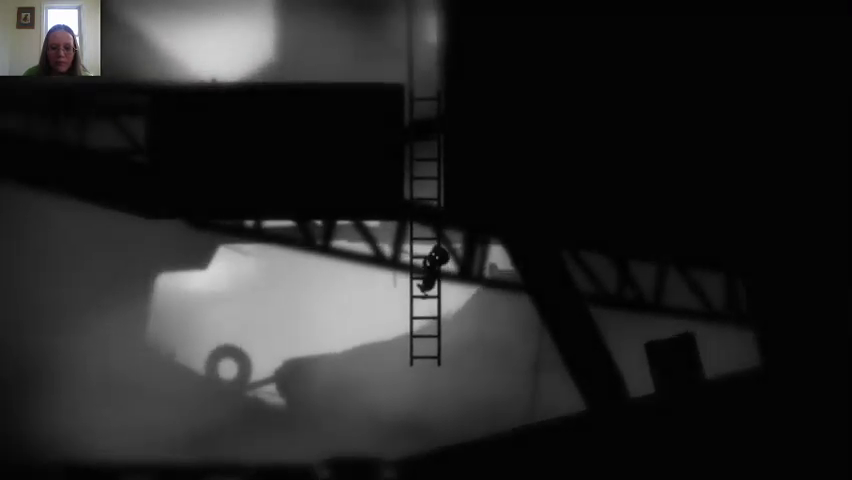
{"action": "key", "text": "Up"}
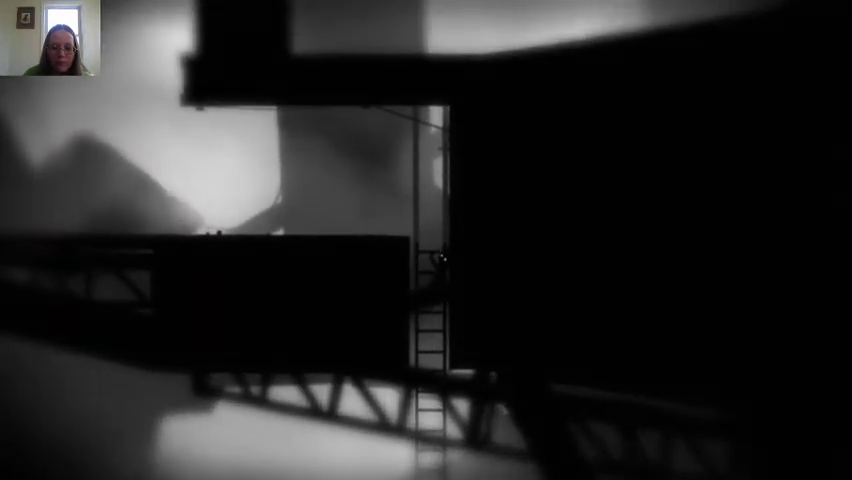
{"action": "key", "text": "Left"}
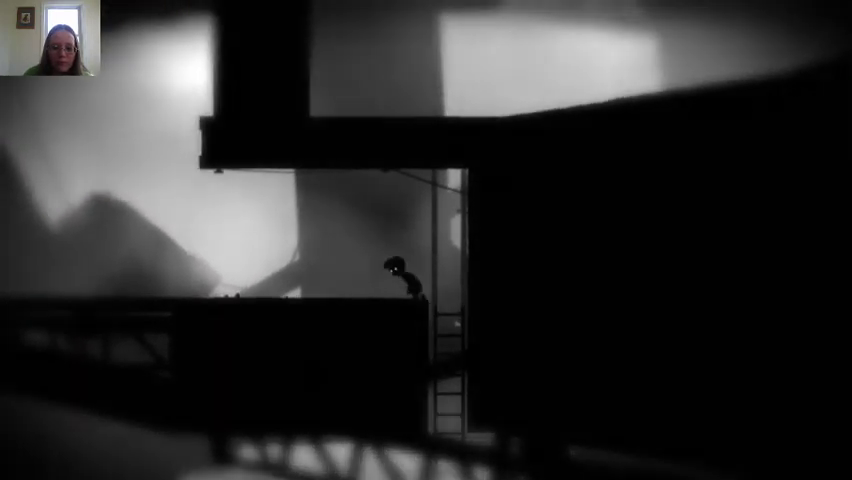
{"action": "key", "text": "Left"}
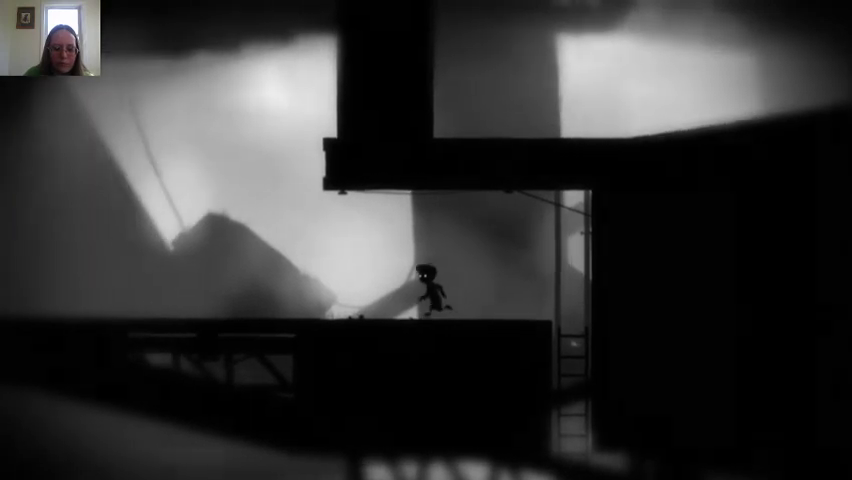
{"action": "key", "text": "Left"}
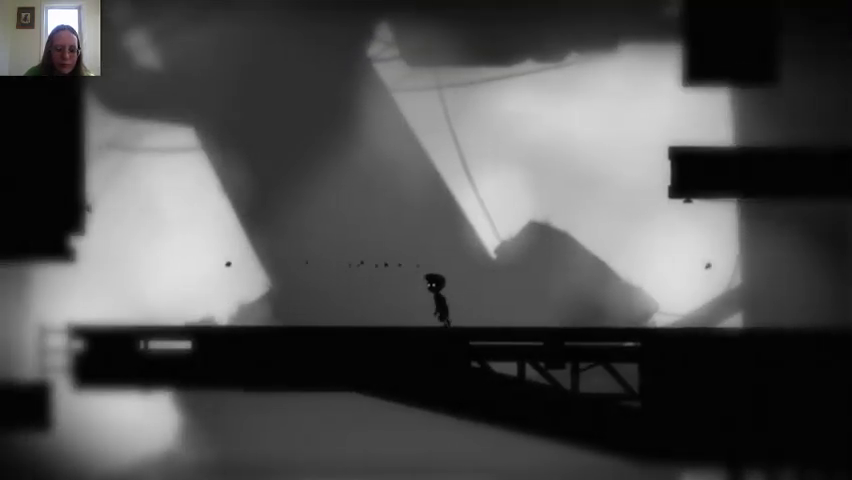
{"action": "key", "text": "Left"}
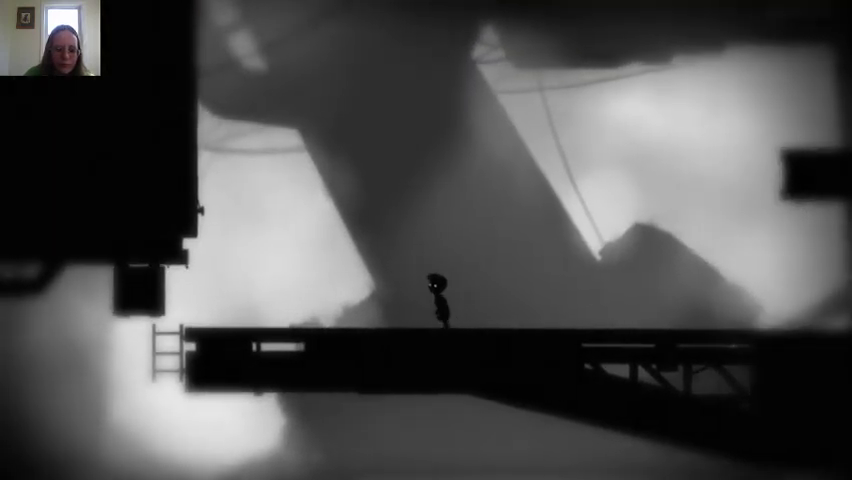
{"action": "key", "text": "Left"}
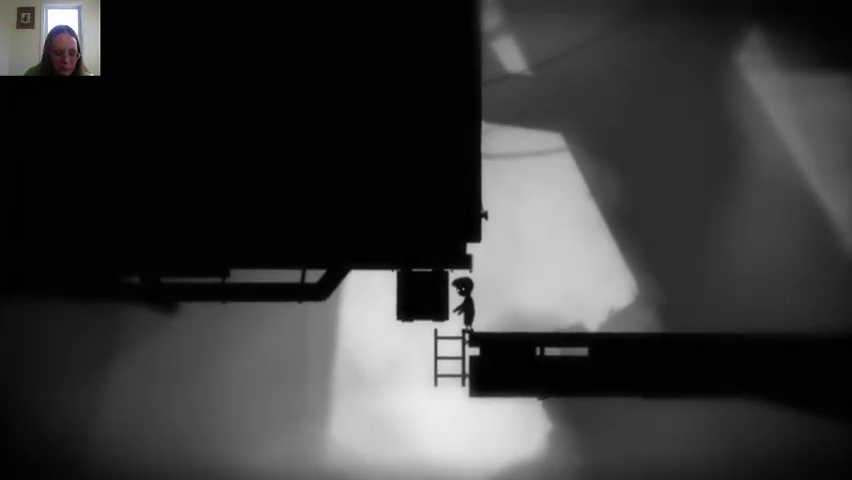
{"action": "key", "text": "Left"}
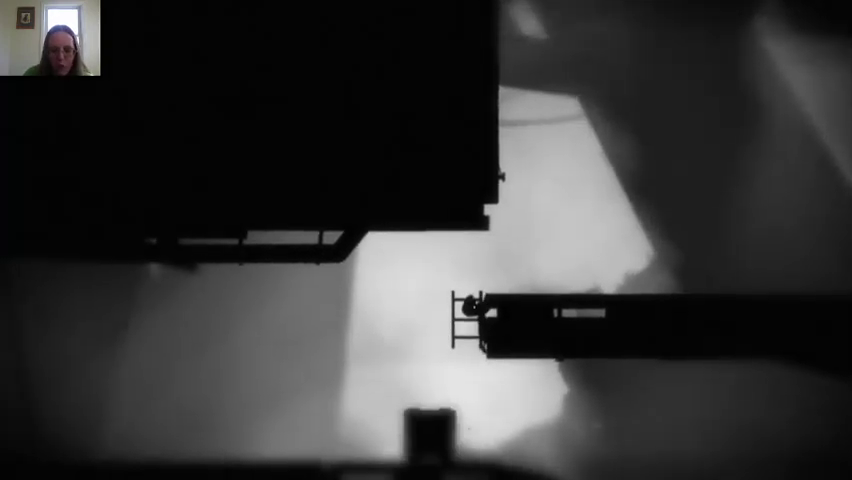
{"action": "key", "text": "Down"}
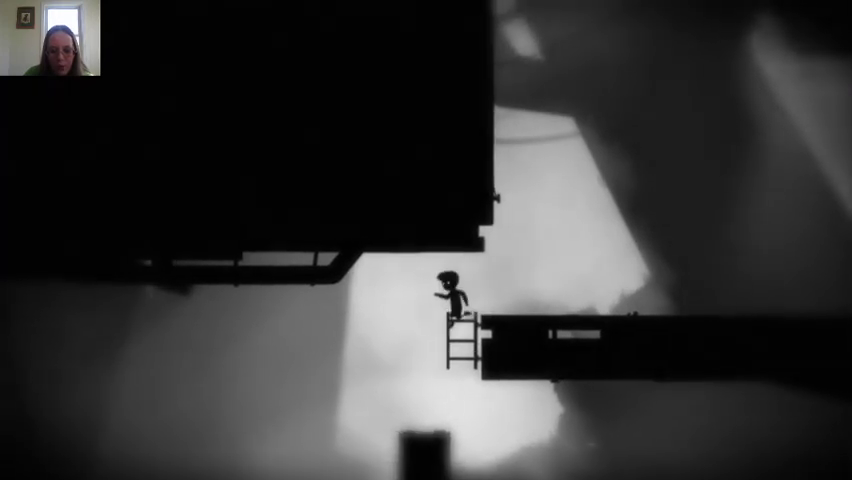
{"action": "key", "text": "Left"}
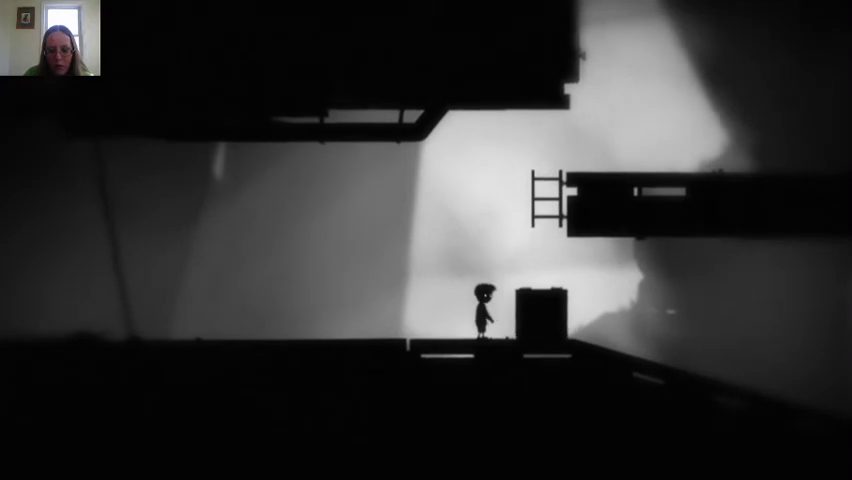
{"action": "key", "text": "Right"}
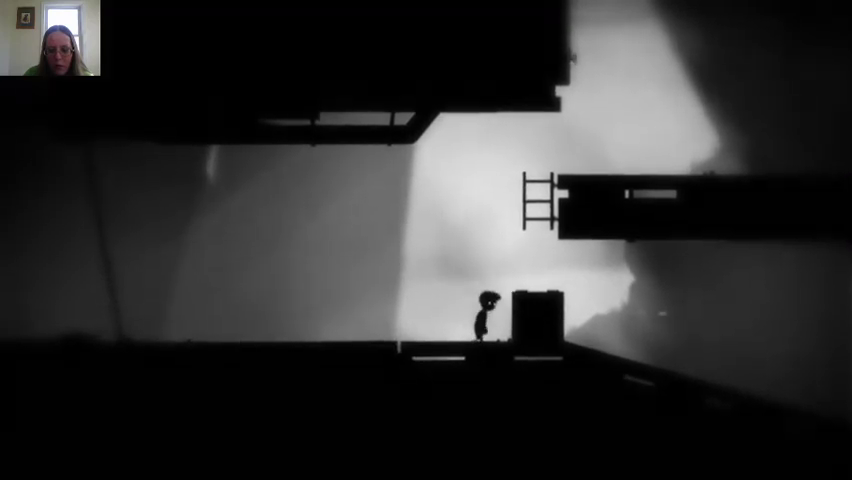
{"action": "key", "text": "Up"}
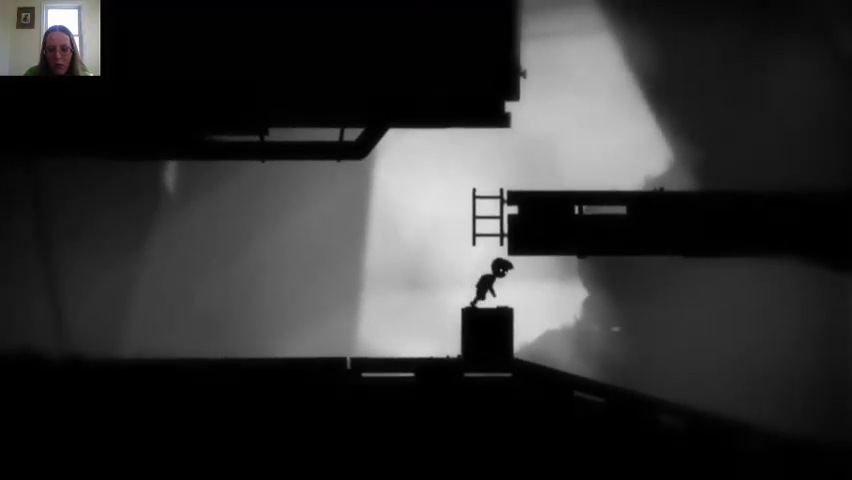
{"action": "key", "text": "Right"}
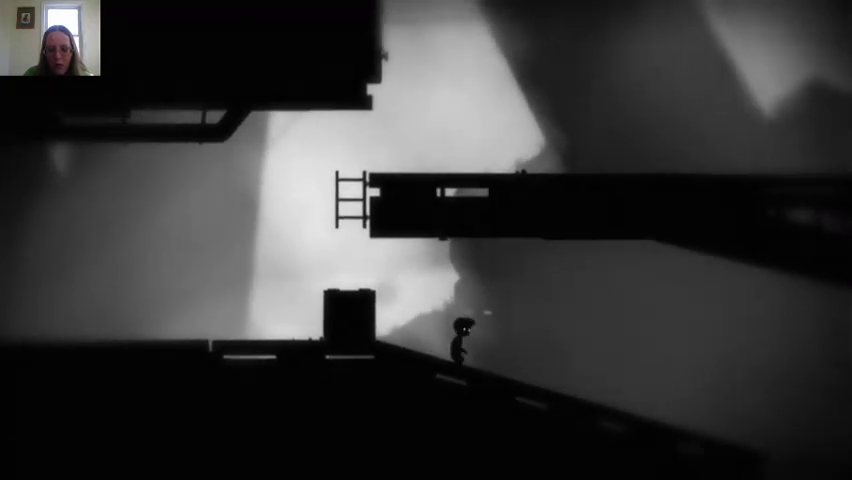
{"action": "key", "text": "Right"}
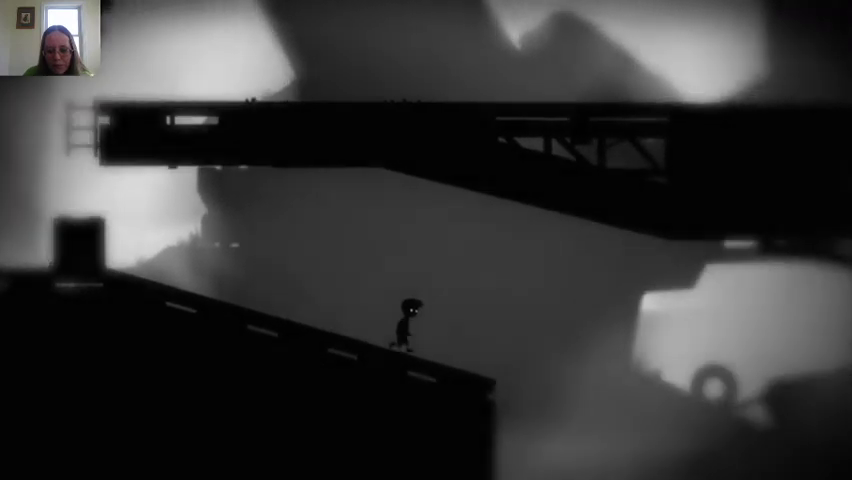
{"action": "key", "text": "Up"}
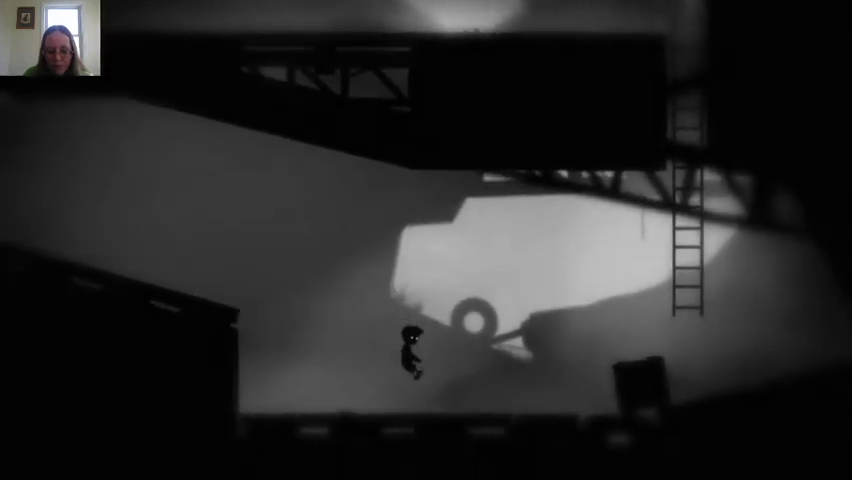
{"action": "key", "text": "Right"}
{"action": "key", "text": "Right"}
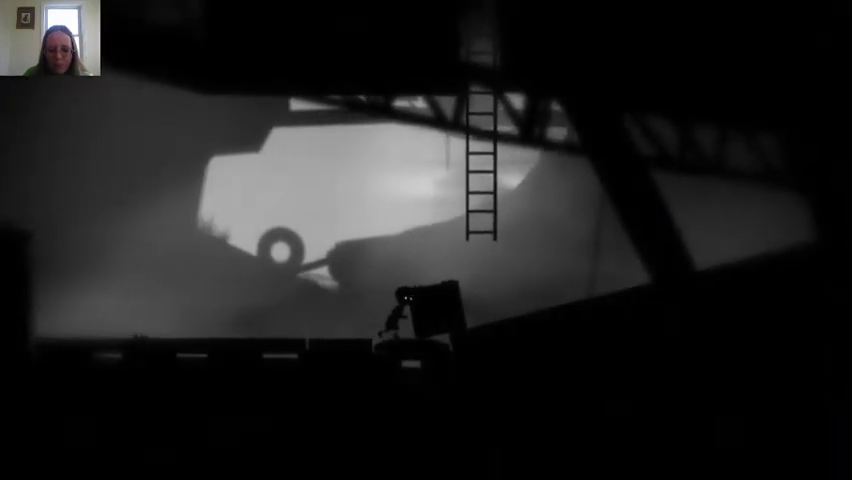
{"action": "key", "text": "ctrl"}
{"action": "key", "text": "Right"}
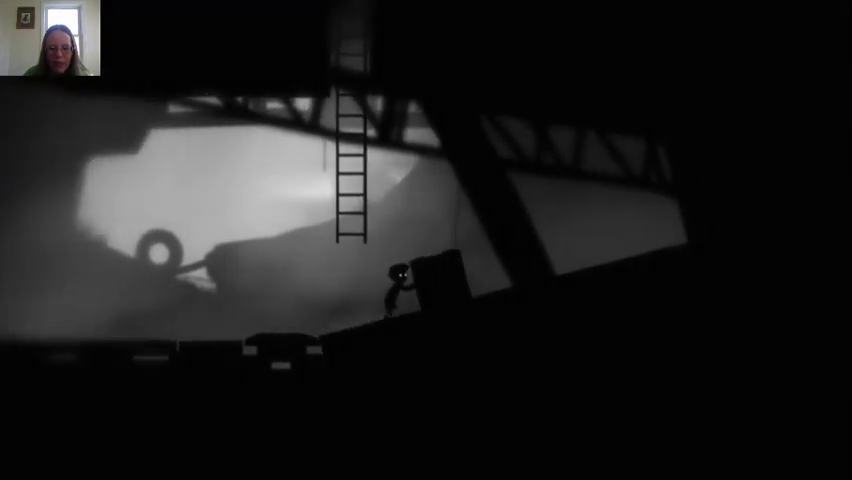
{"action": "key", "text": "Right"}
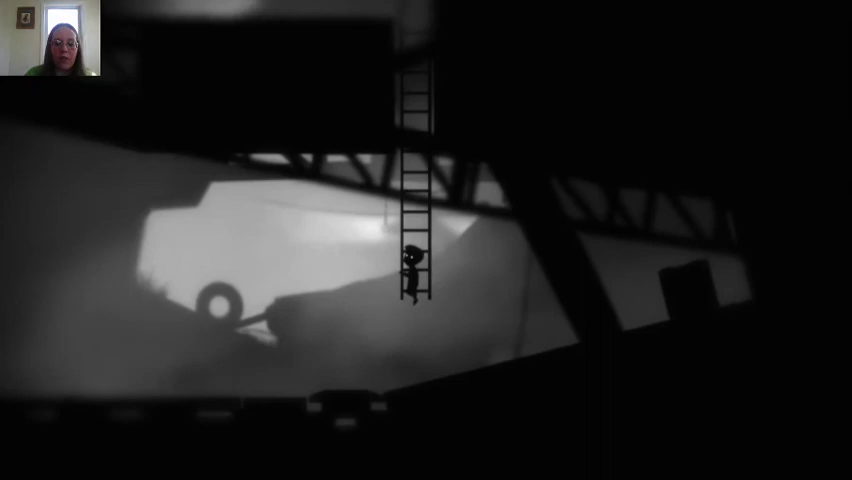
{"action": "key", "text": "Left"}
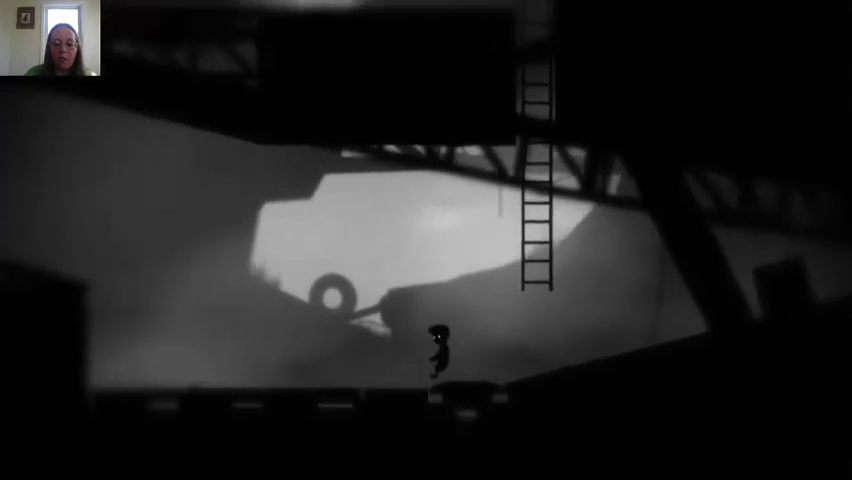
{"action": "key", "text": "Right"}
{"action": "key", "text": "Right"}
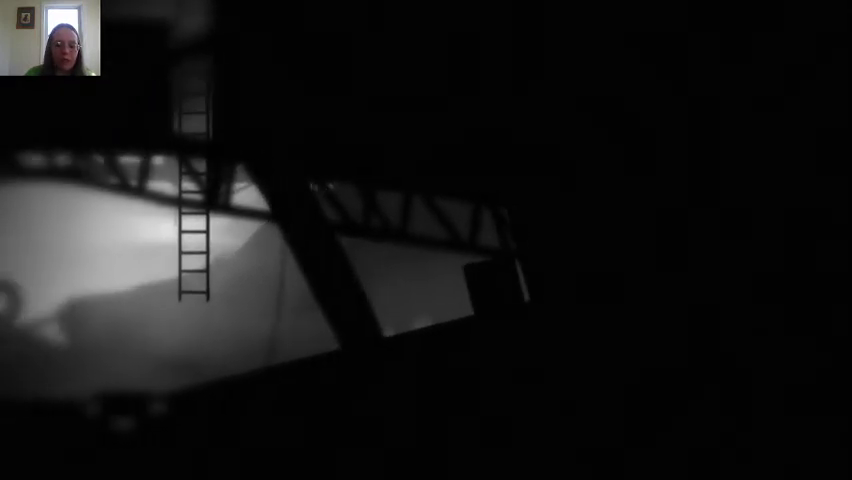
{"action": "key", "text": "Up"}
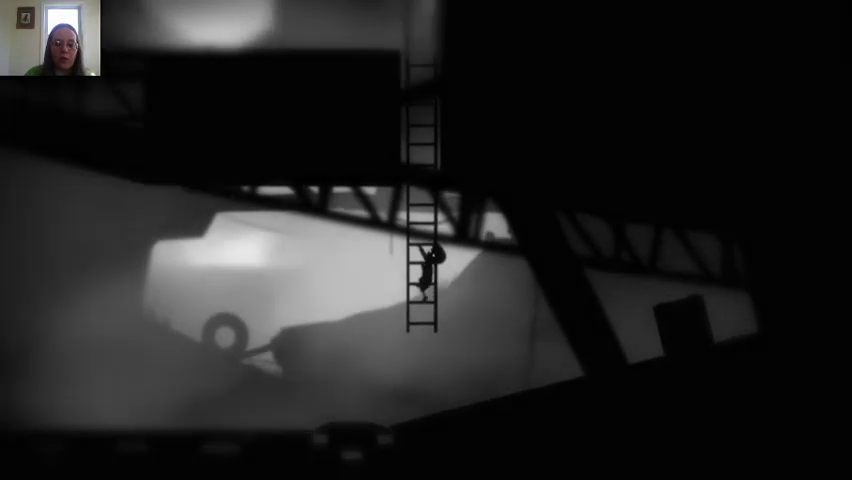
{"action": "key", "text": "Up"}
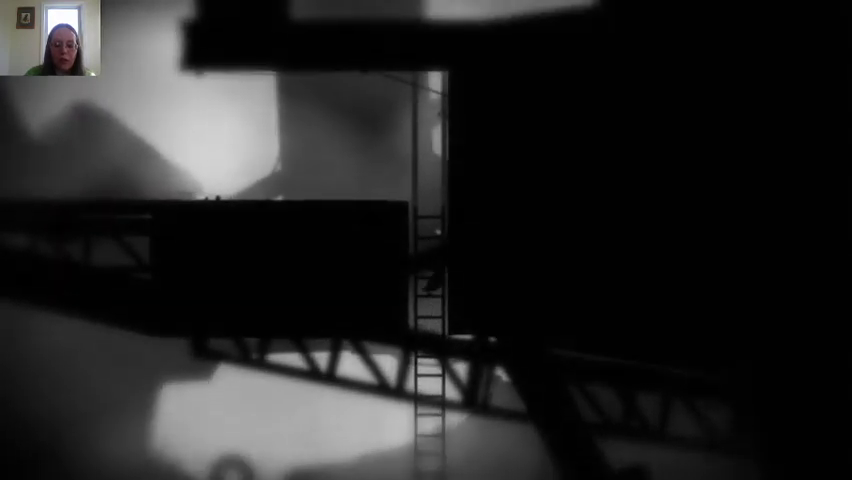
{"action": "key", "text": "Left"}
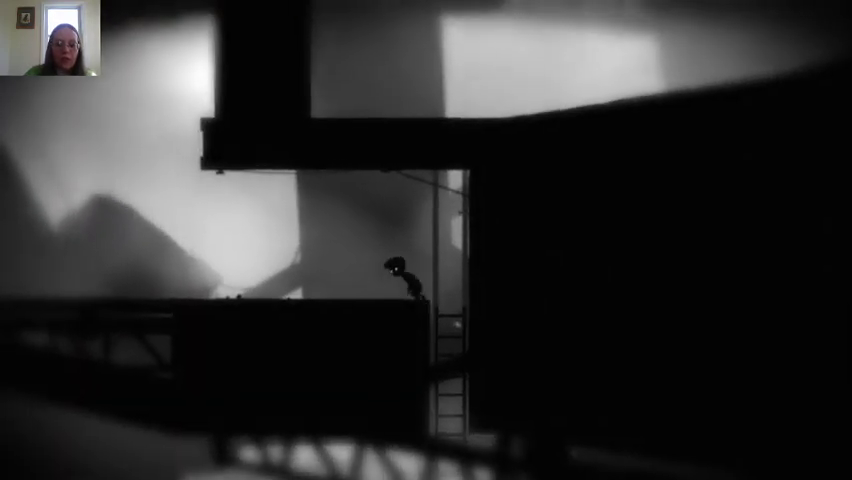
{"action": "key", "text": "Left"}
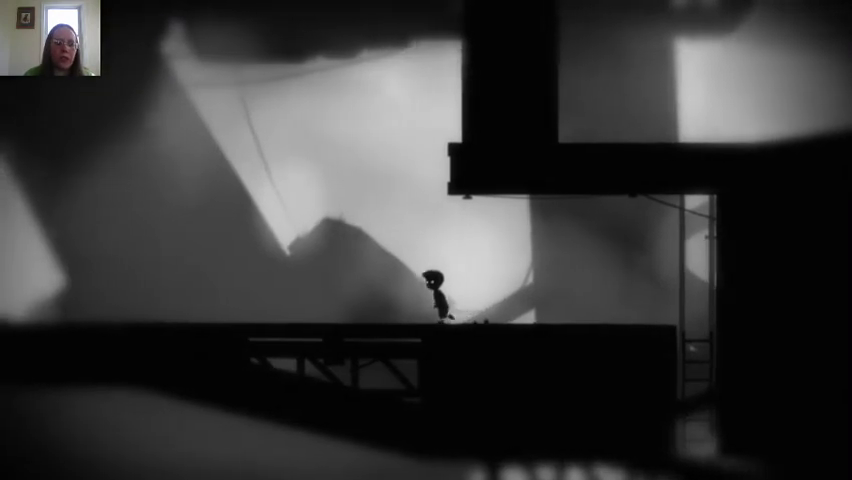
{"action": "key", "text": "Left"}
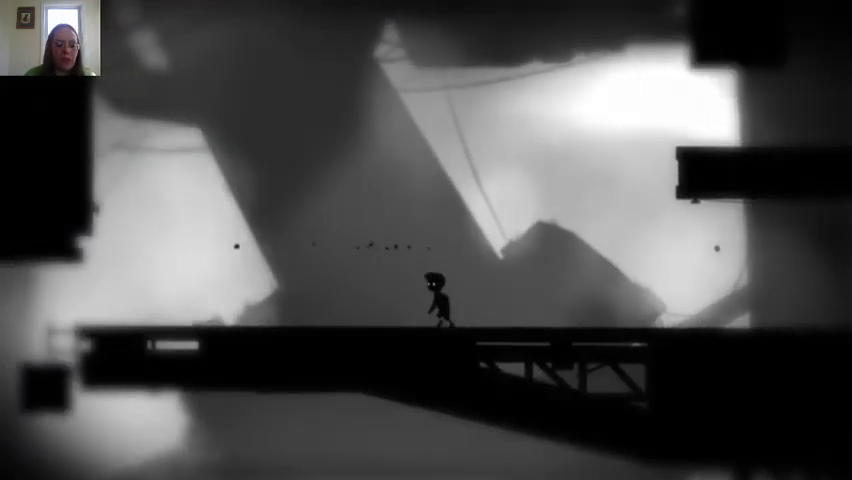
{"action": "key", "text": "Left"}
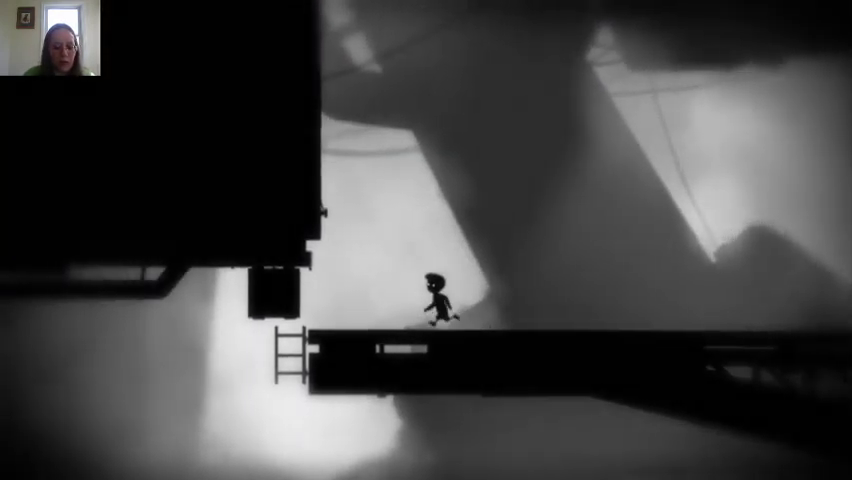
{"action": "key", "text": "Left"}
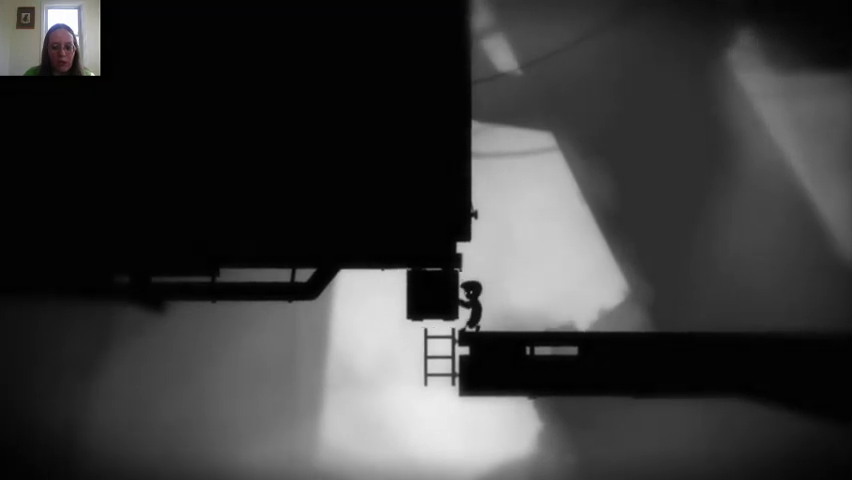
{"action": "key", "text": "ctrl"}
{"action": "key", "text": "Right"}
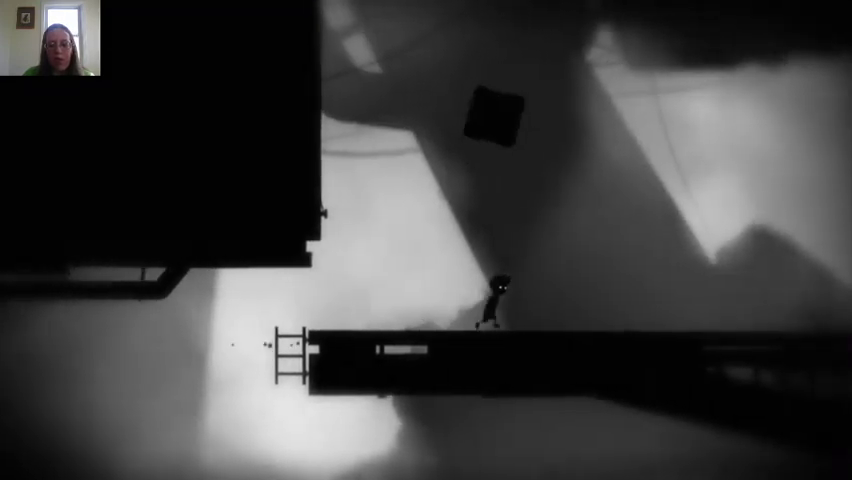
{"action": "key", "text": "Right"}
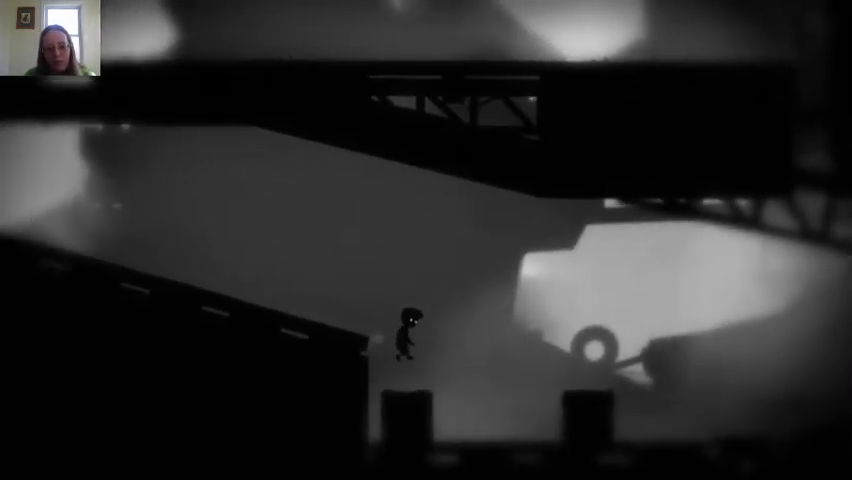
{"action": "key", "text": "Right"}
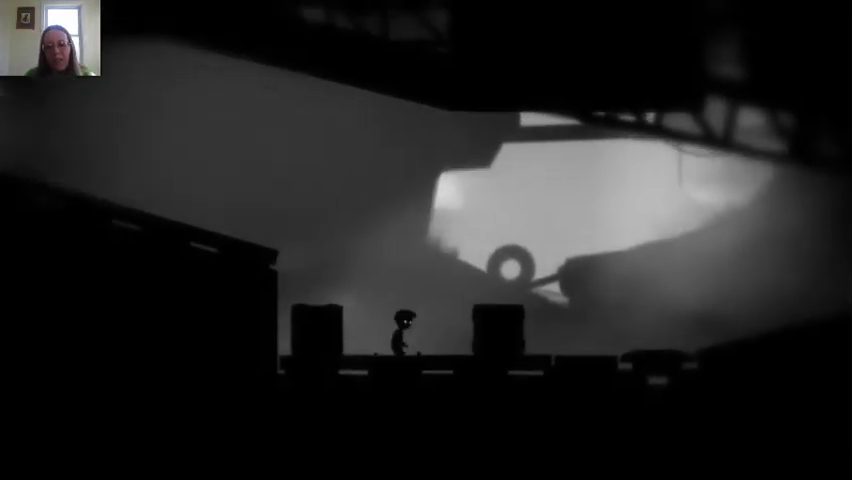
{"action": "key", "text": "Right"}
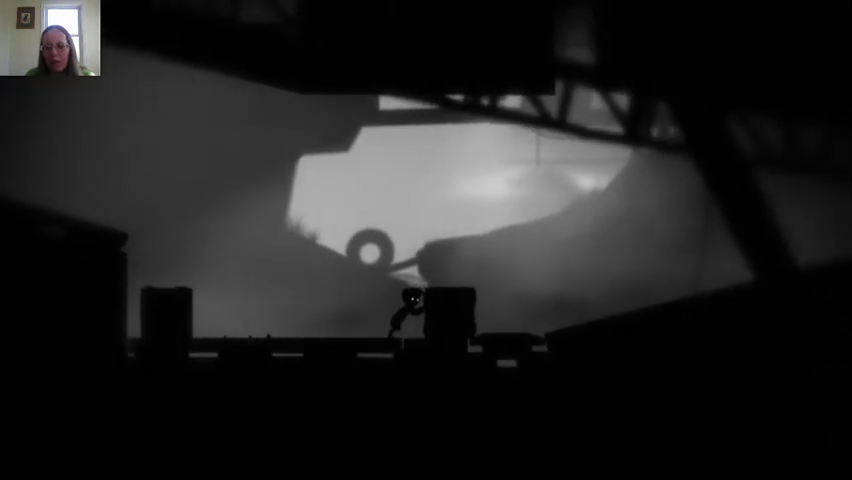
{"action": "key", "text": "Right"}
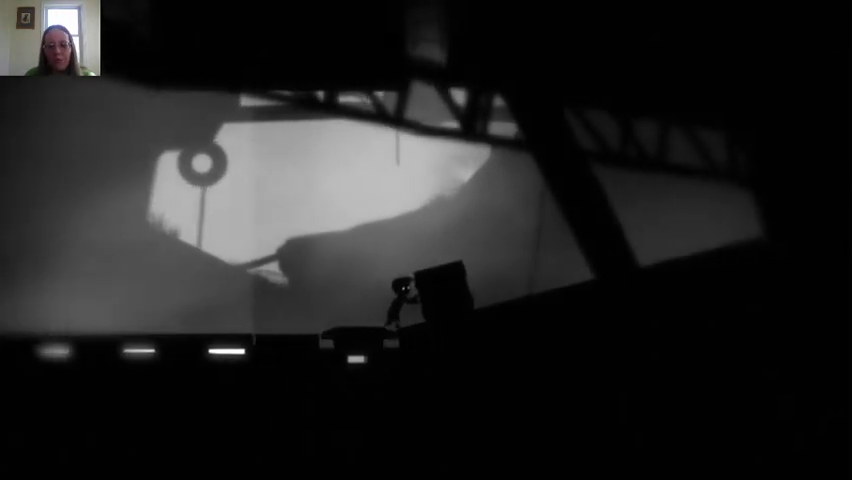
{"action": "key", "text": "Right"}
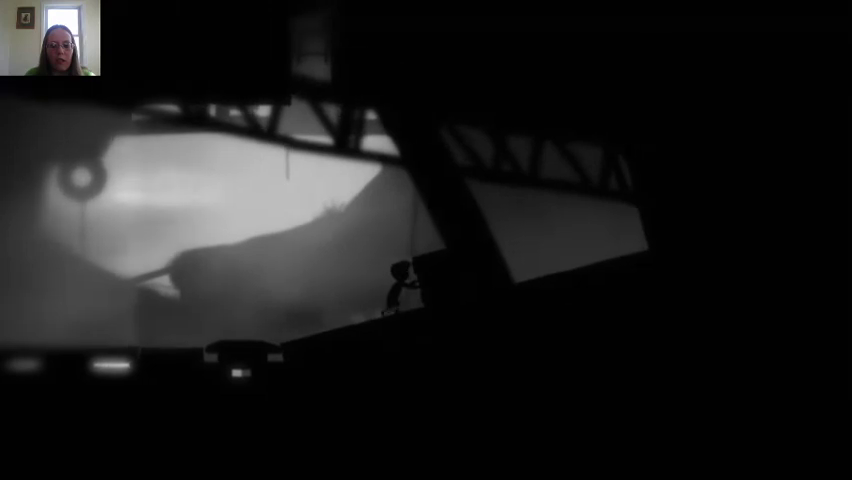
{"action": "key", "text": "Right"}
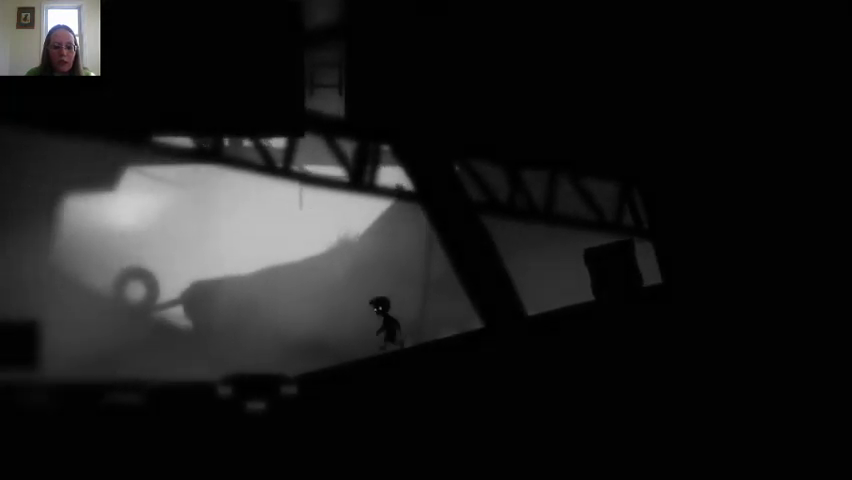
{"action": "key", "text": "Left"}
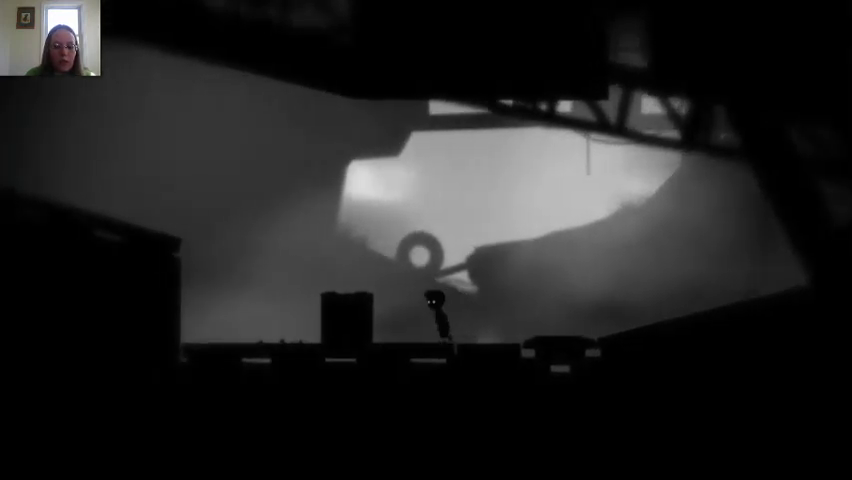
{"action": "key", "text": "Left"}
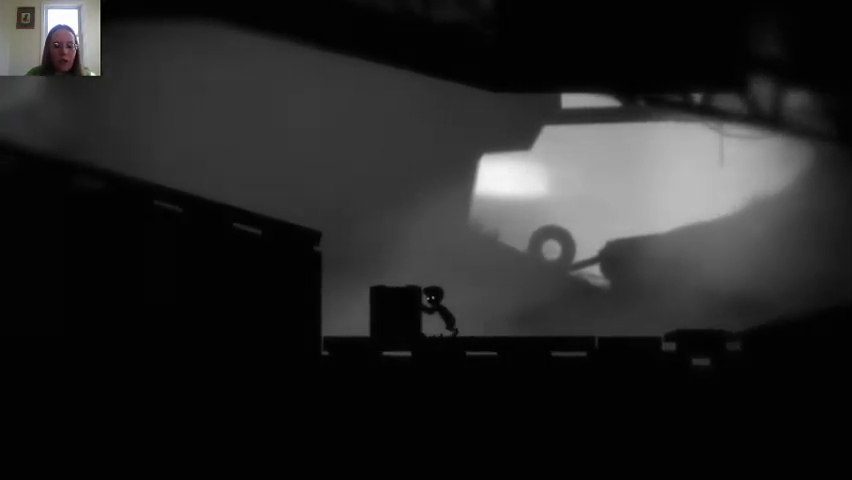
{"action": "key", "text": "Up"}
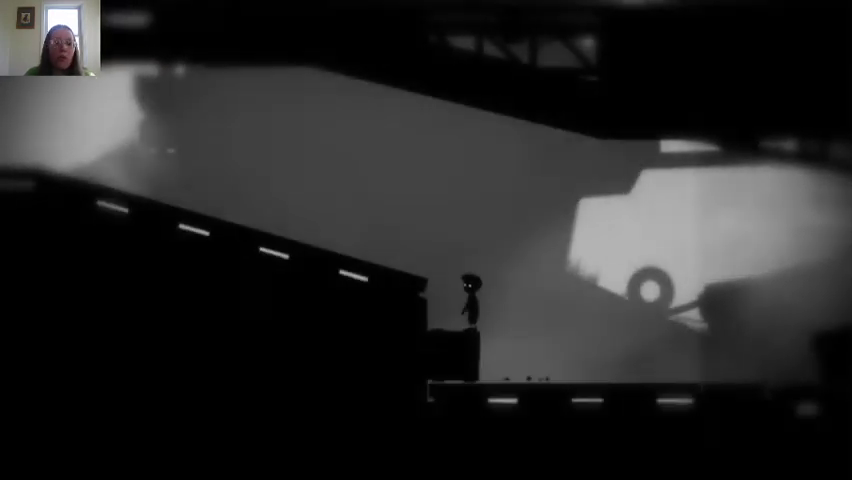
{"action": "key", "text": "ctrl"}
{"action": "key", "text": "Down"}
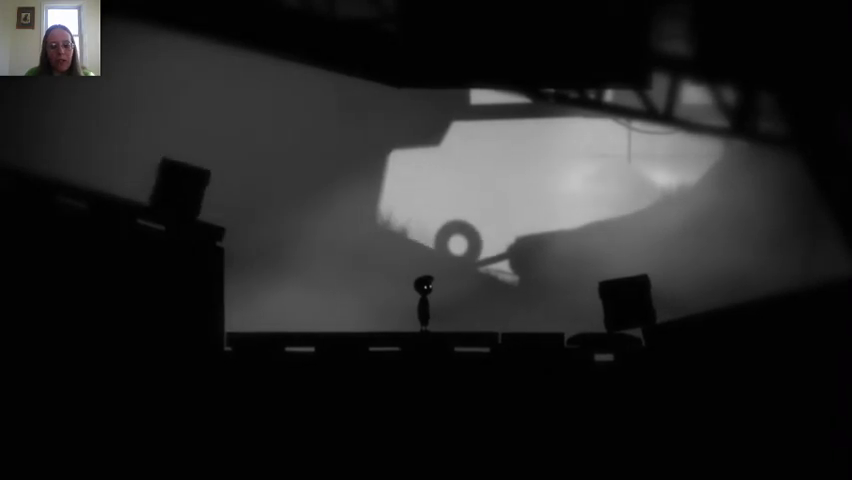
{"action": "key", "text": "Left"}
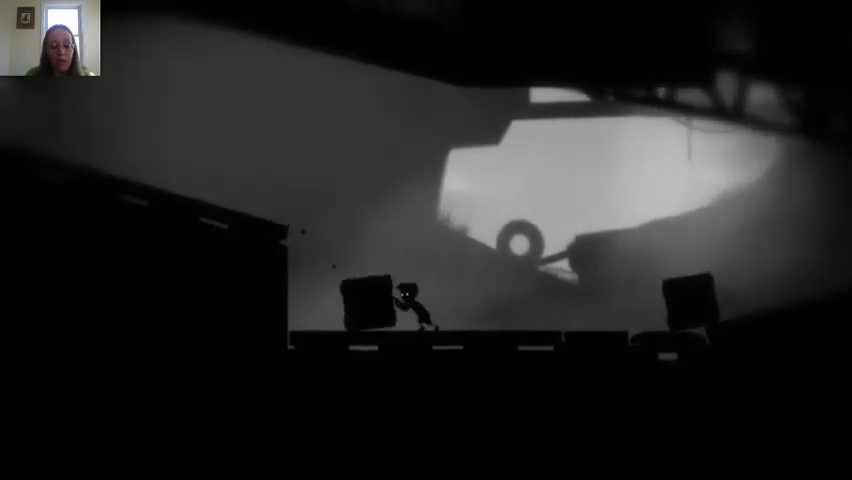
{"action": "key", "text": "Left"}
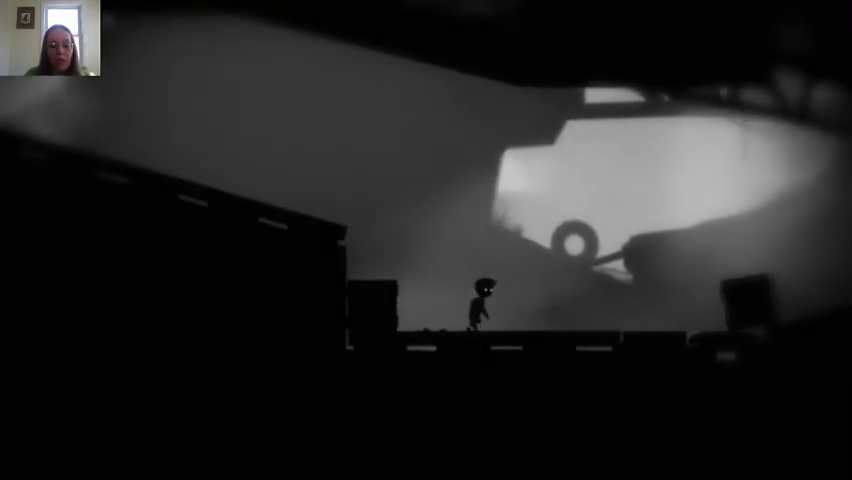
{"action": "key", "text": "Right"}
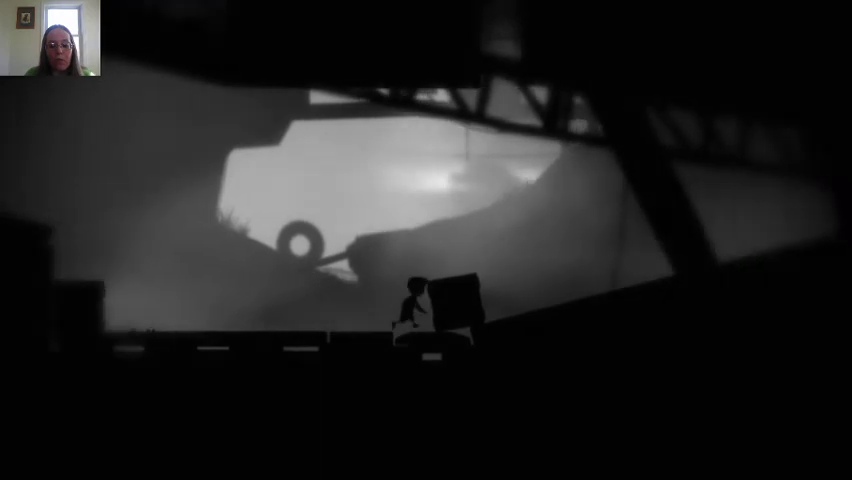
{"action": "key", "text": "Right"}
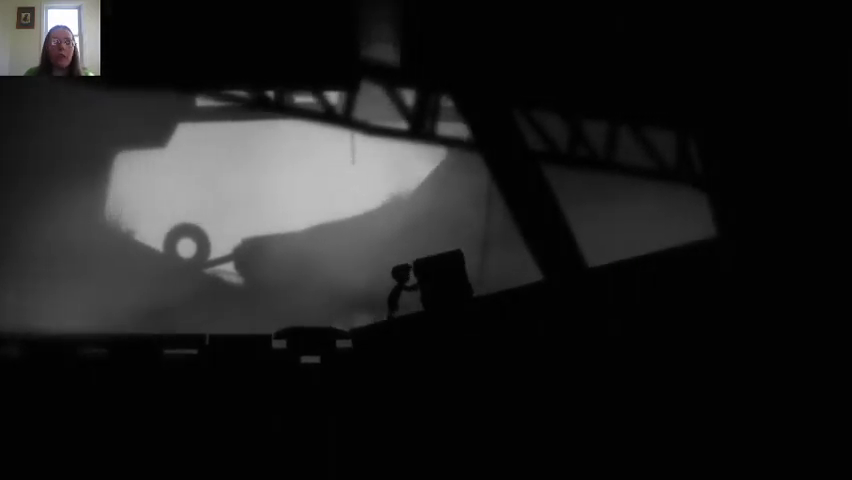
{"action": "key", "text": "Right"}
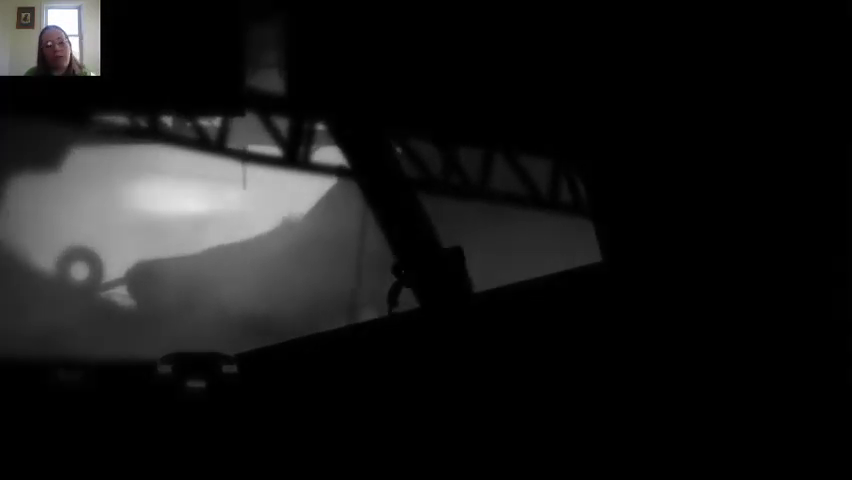
{"action": "key", "text": "Right"}
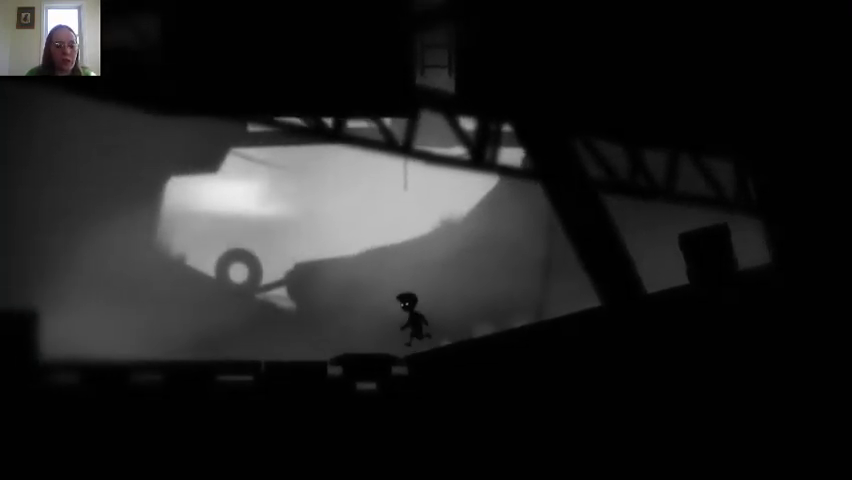
{"action": "key", "text": "Left"}
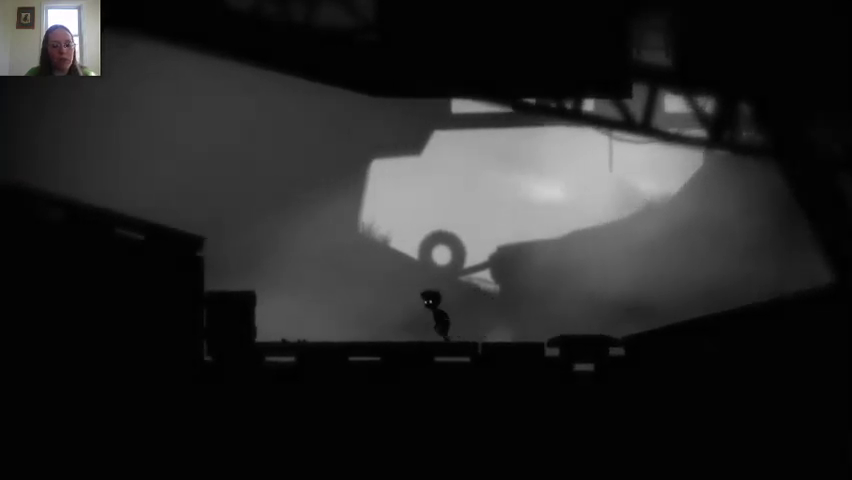
{"action": "key", "text": "Left"}
{"action": "key", "text": "Up"}
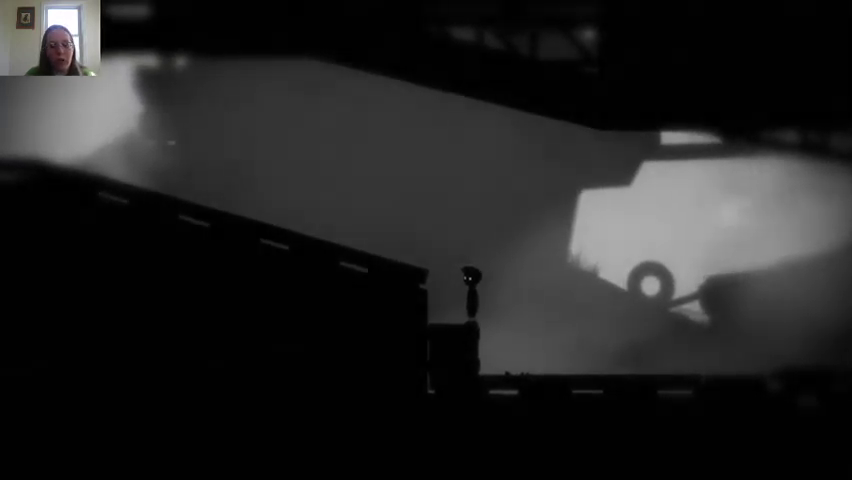
{"action": "key", "text": "ctrl"}
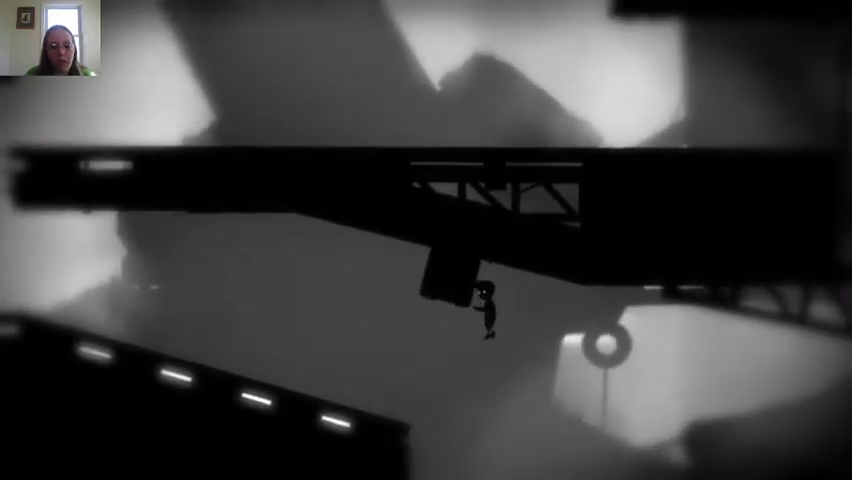
{"action": "key", "text": "Down"}
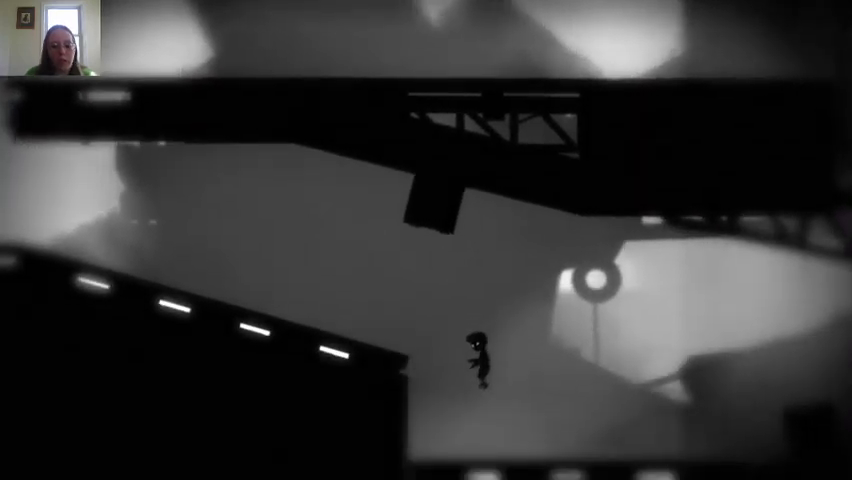
{"action": "key", "text": "Right"}
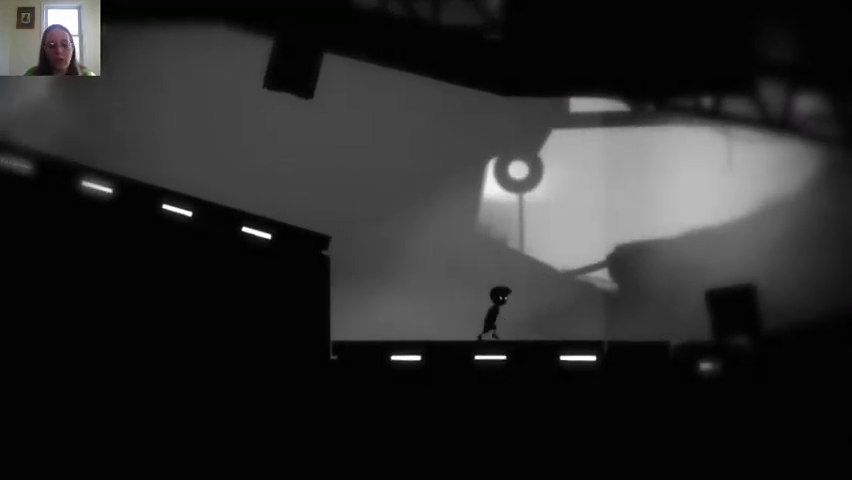
{"action": "key", "text": "Right"}
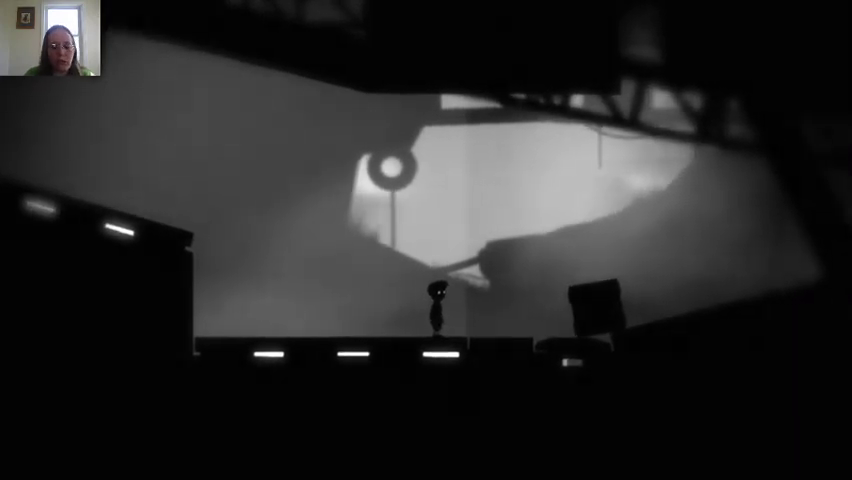
{"action": "key", "text": "Right"}
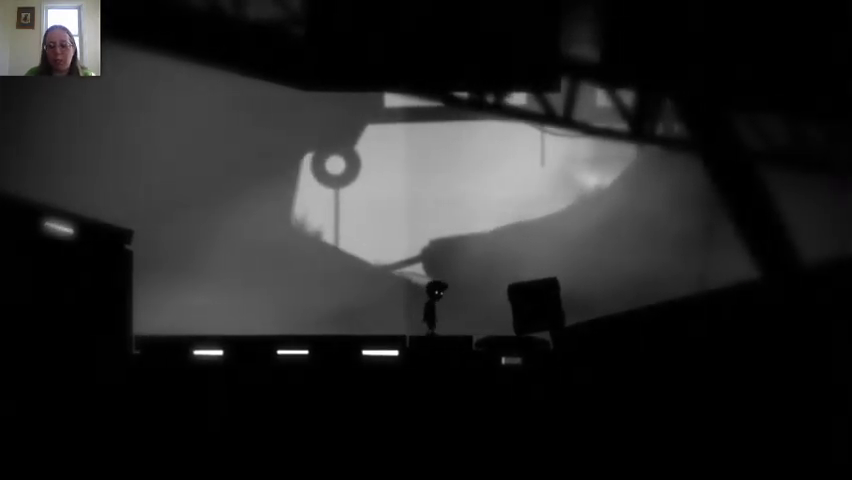
{"action": "key", "text": "ctrl"}
{"action": "key", "text": "Right"}
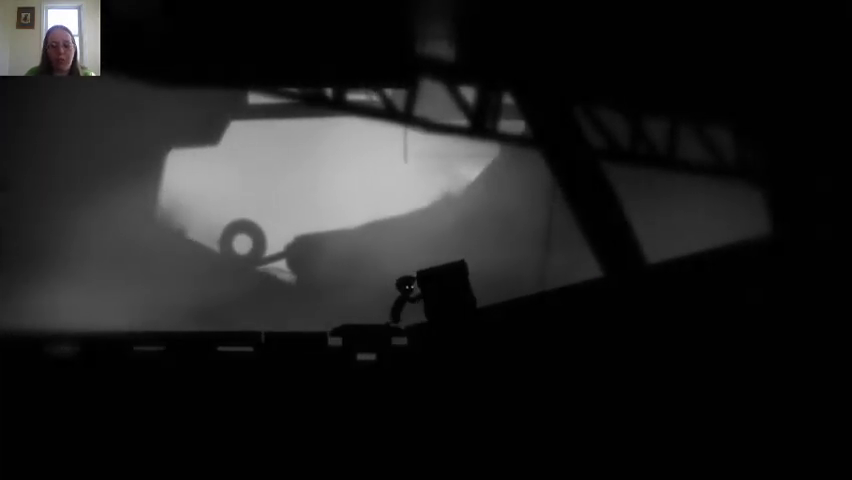
{"action": "key", "text": "Right"}
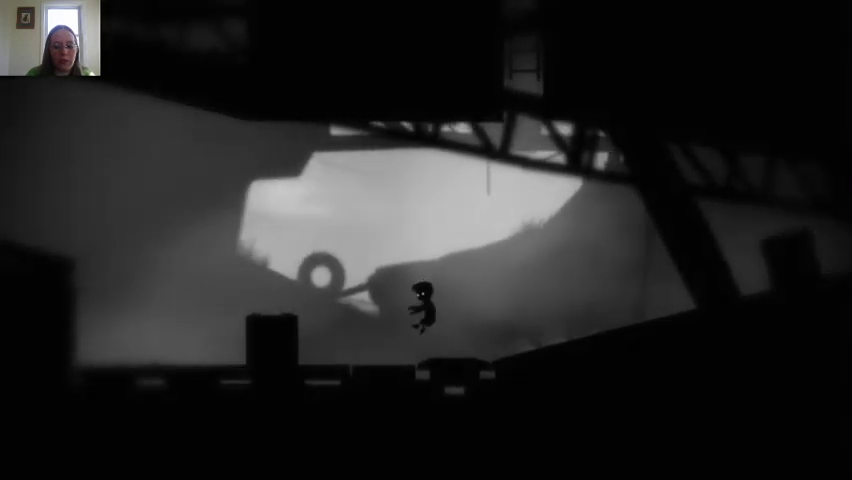
{"action": "key", "text": "Left"}
{"action": "key", "text": "Left"}
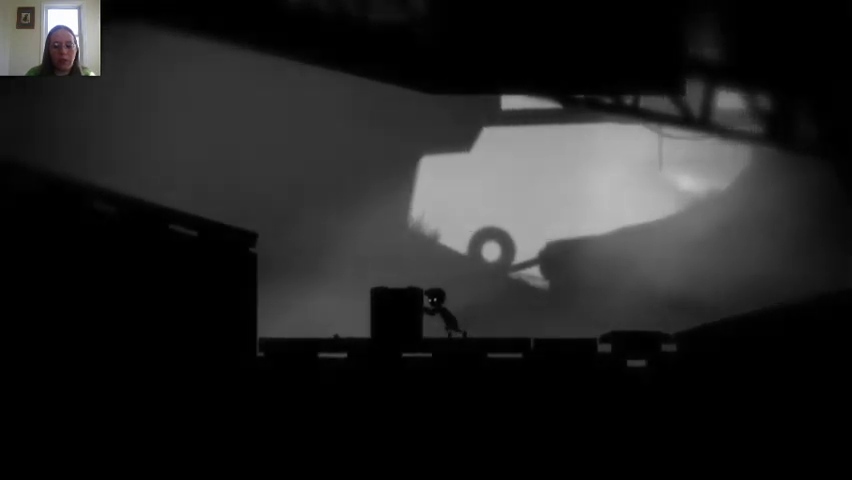
{"action": "key", "text": "Up"}
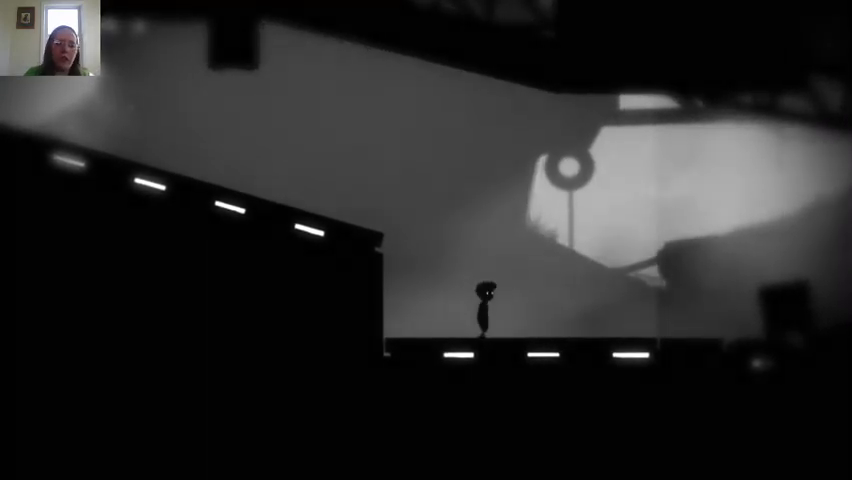
{"action": "key", "text": "Right"}
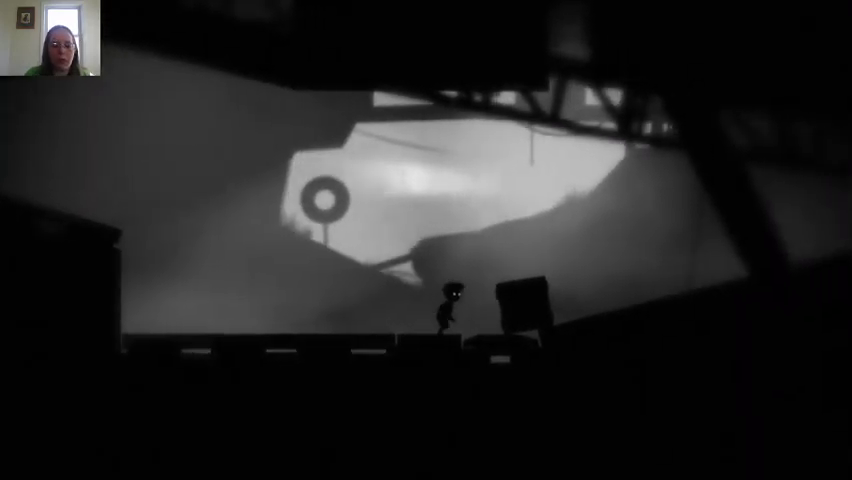
{"action": "key", "text": "Right"}
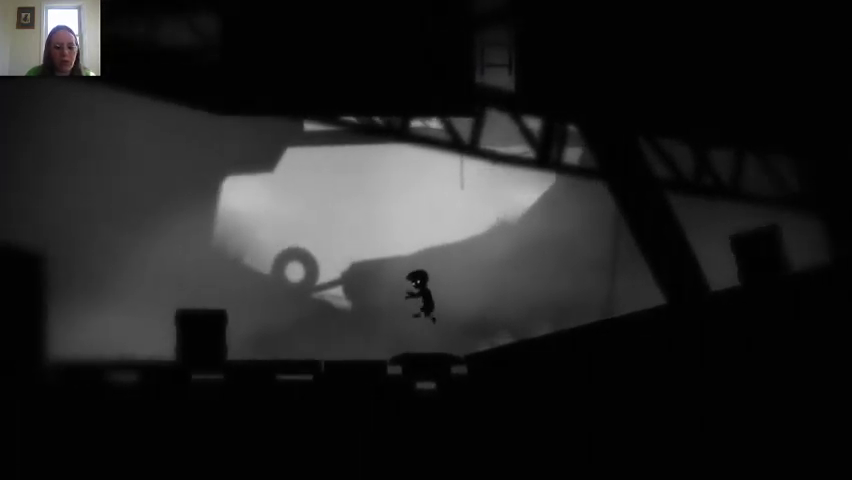
{"action": "key", "text": "Left"}
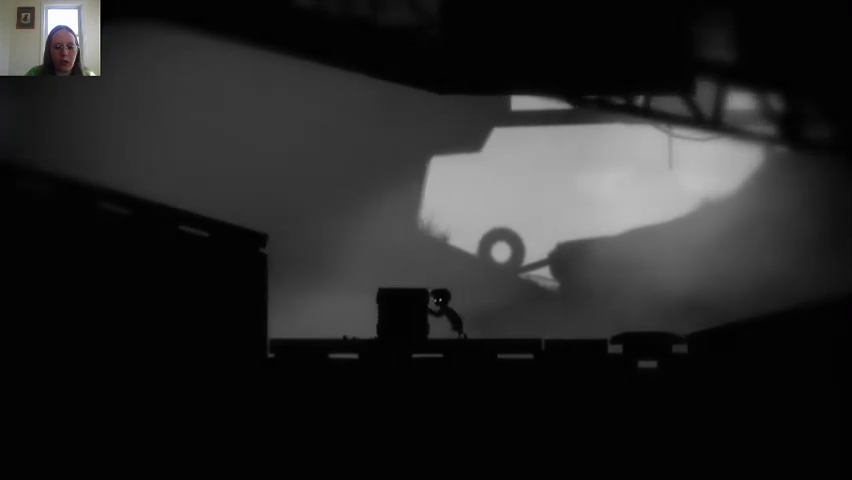
{"action": "key", "text": "Left"}
{"action": "key", "text": "Up"}
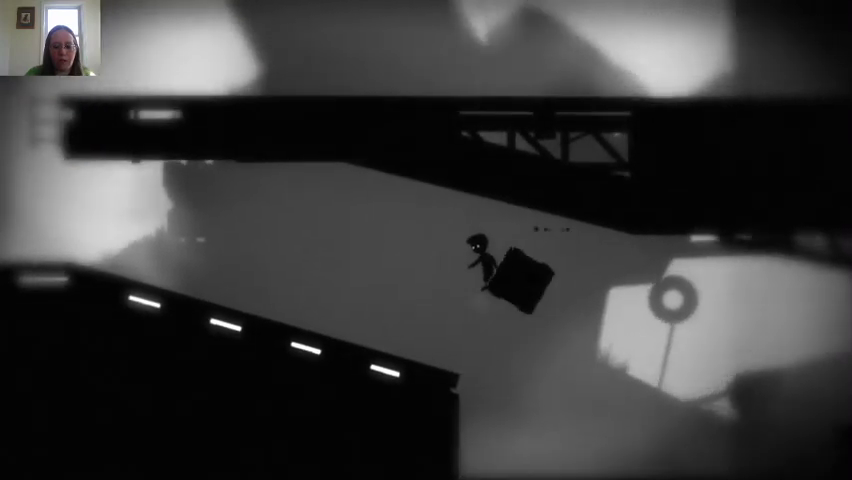
{"action": "key", "text": "Left"}
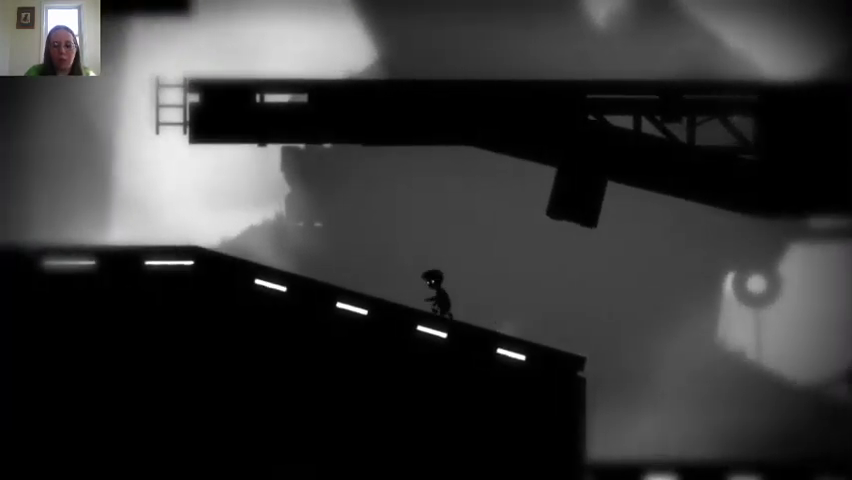
{"action": "key", "text": "Left"}
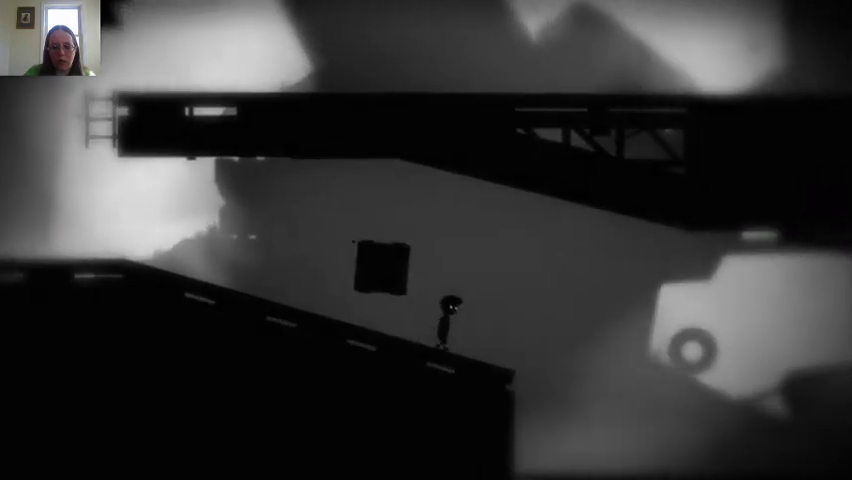
{"action": "key", "text": "Right"}
{"action": "key", "text": "Left"}
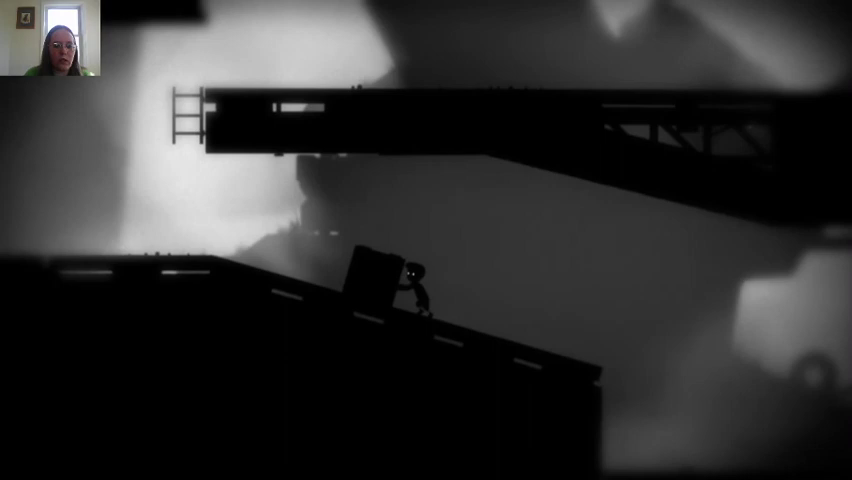
{"action": "key", "text": "Left"}
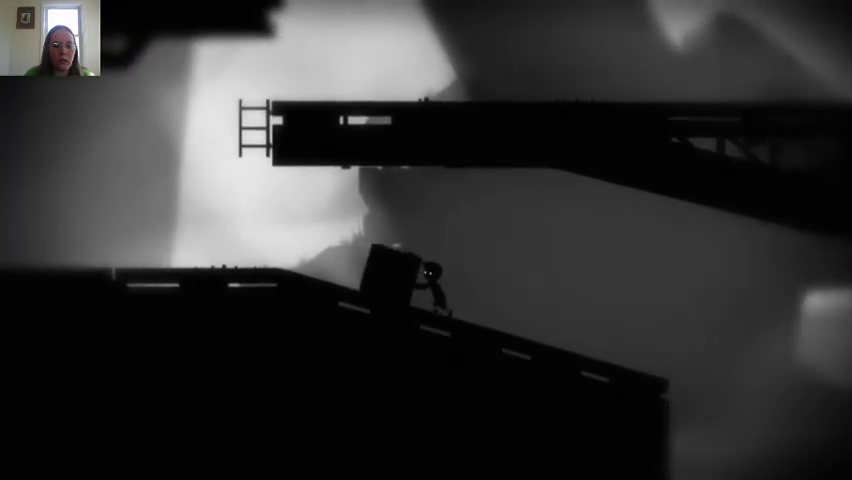
{"action": "key", "text": "Left"}
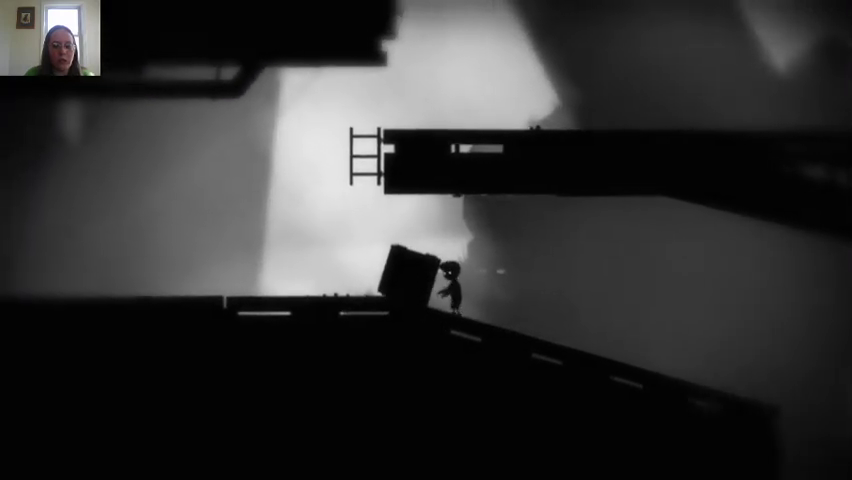
{"action": "key", "text": "Left"}
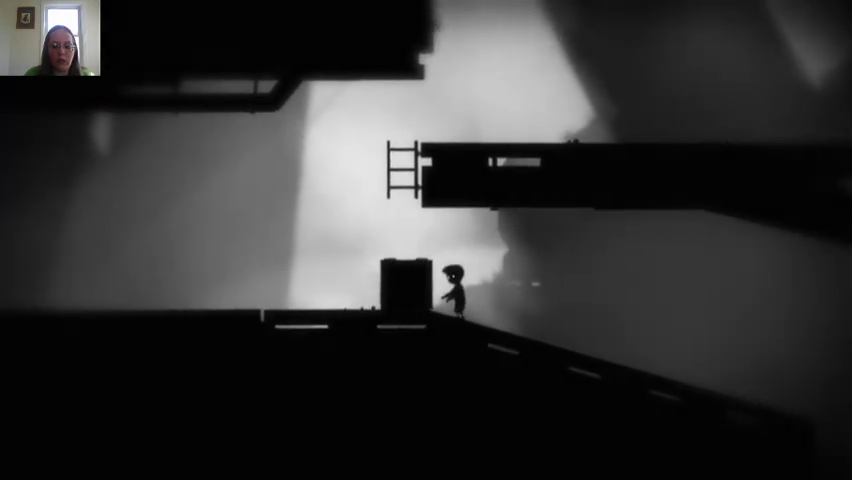
{"action": "key", "text": "Left"}
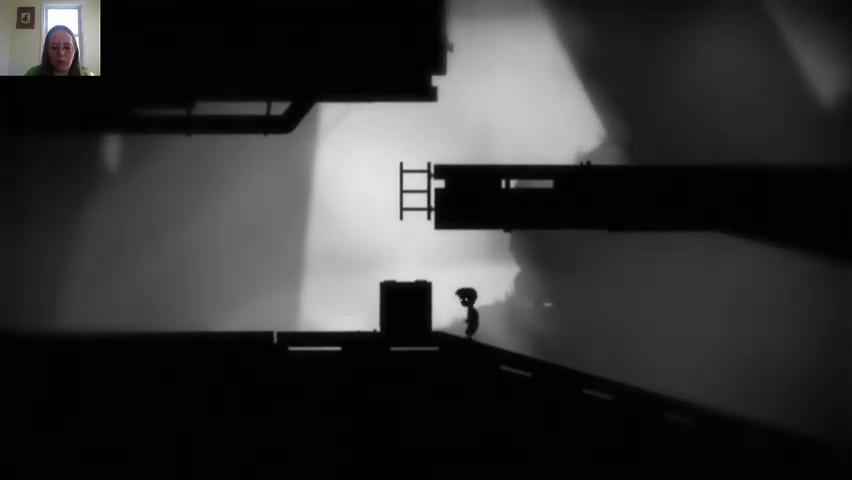
{"action": "key", "text": "Up"}
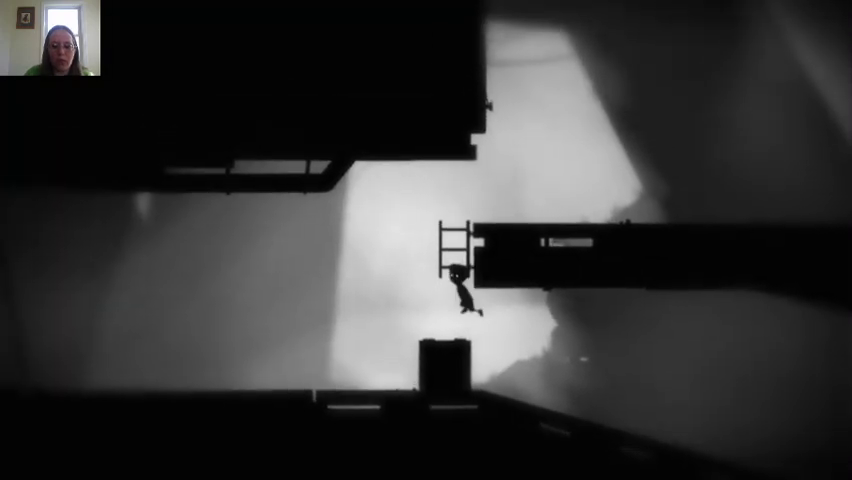
{"action": "key", "text": "Up"}
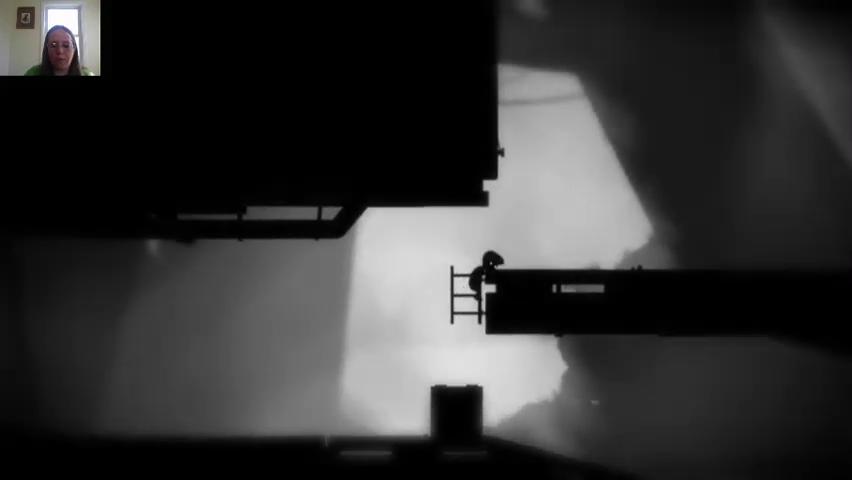
{"action": "key", "text": "Right"}
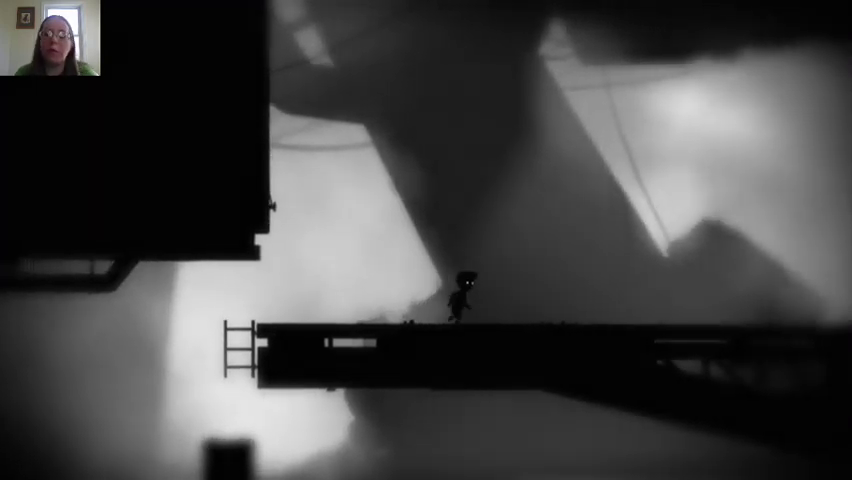
{"action": "key", "text": "Right"}
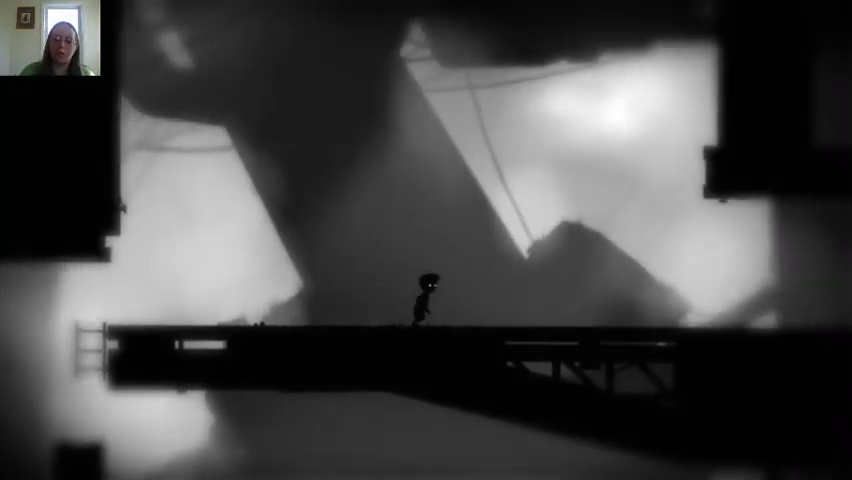
{"action": "key", "text": "Right"}
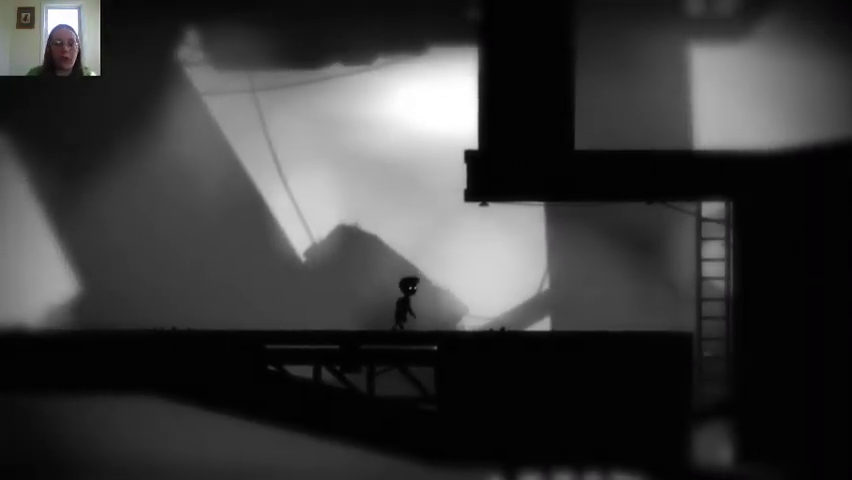
{"action": "key", "text": "Right"}
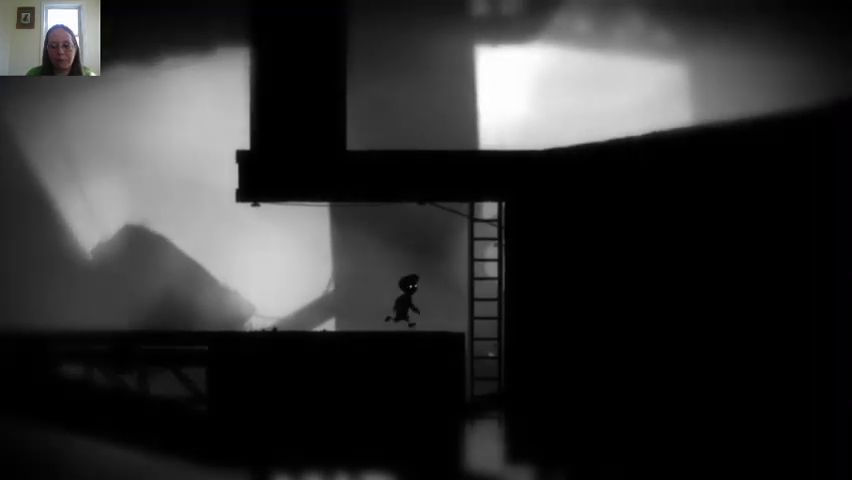
{"action": "key", "text": "Up"}
{"action": "key", "text": "Down"}
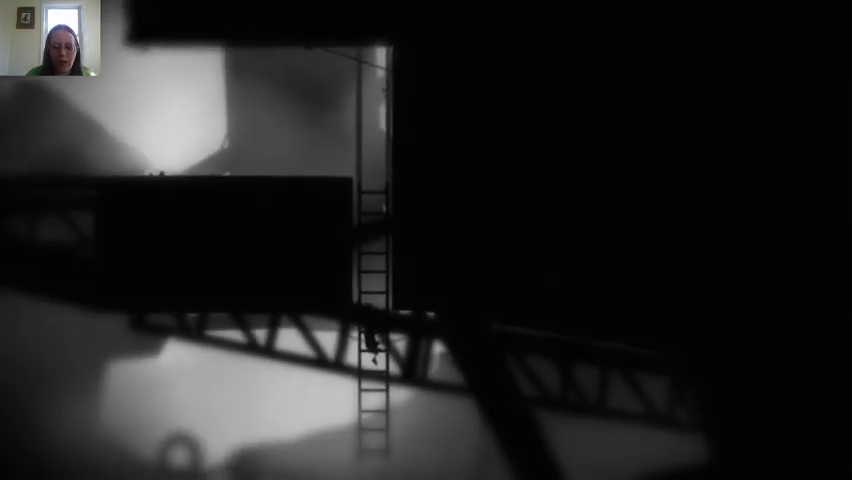
{"action": "key", "text": "Down"}
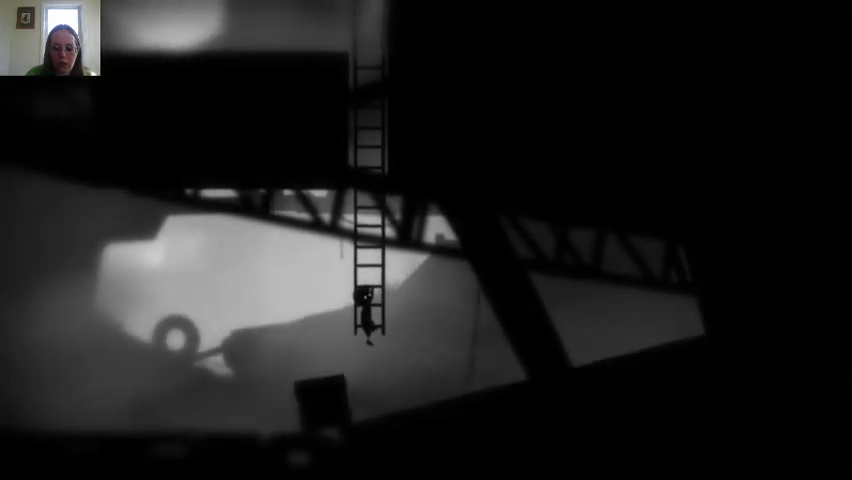
{"action": "key", "text": "Down"}
{"action": "key", "text": "Right"}
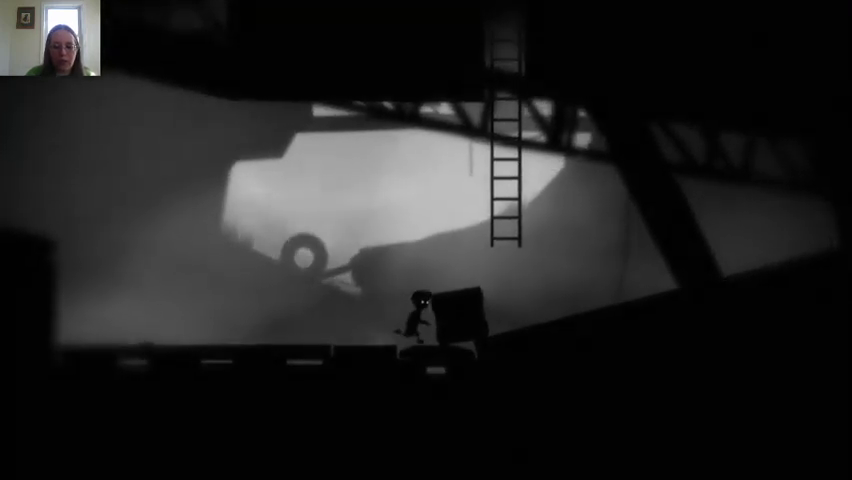
{"action": "key", "text": "Right"}
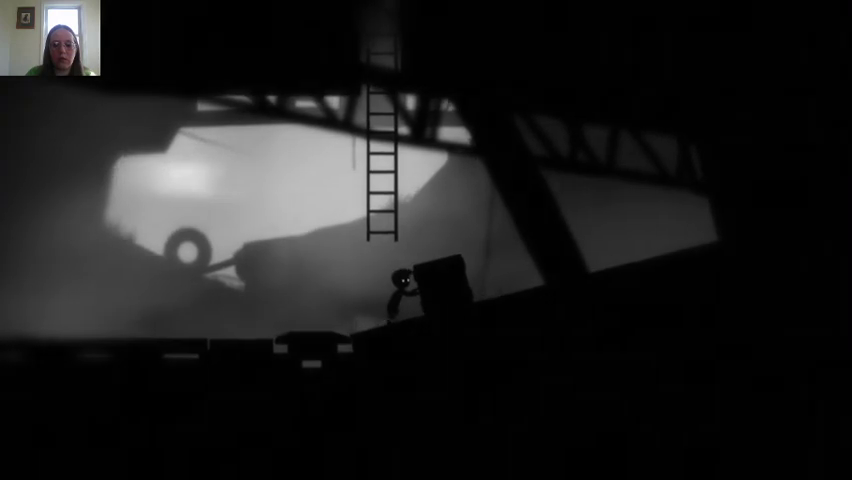
{"action": "key", "text": "Right"}
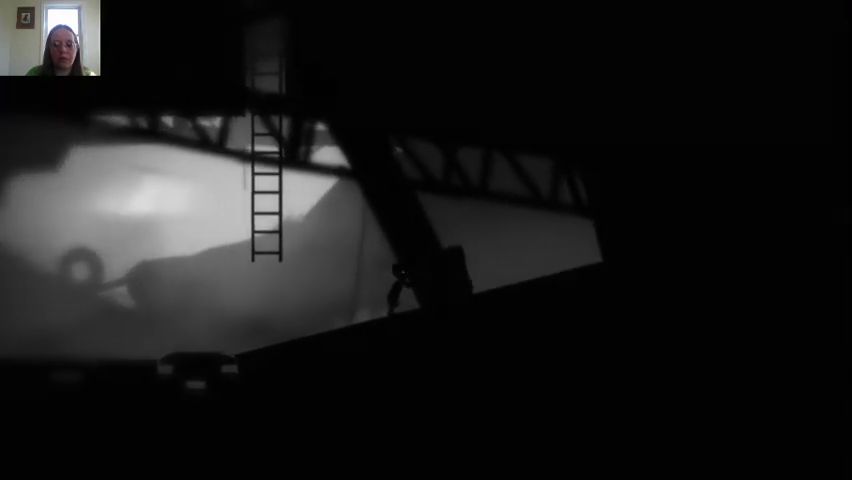
{"action": "key", "text": "Right"}
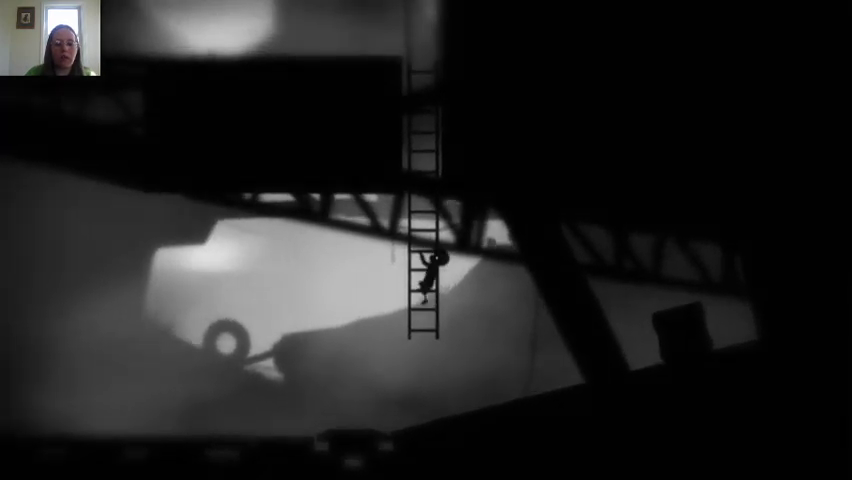
{"action": "key", "text": "Up"}
{"action": "key", "text": "Up"}
{"action": "key", "text": "Up"}
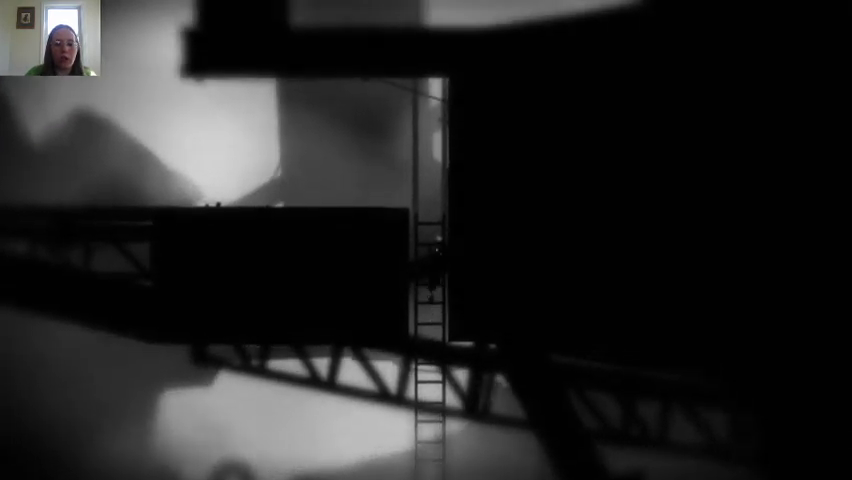
{"action": "key", "text": "Up"}
{"action": "key", "text": "Up"}
{"action": "key", "text": "Left"}
{"action": "key", "text": "Left"}
{"action": "key", "text": "Left"}
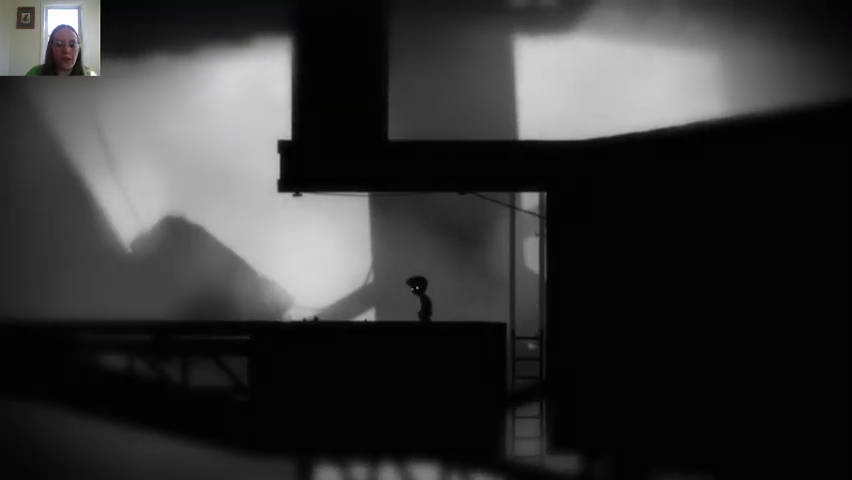
{"action": "key", "text": "Left"}
{"action": "key", "text": "Left"}
{"action": "key", "text": "Left"}
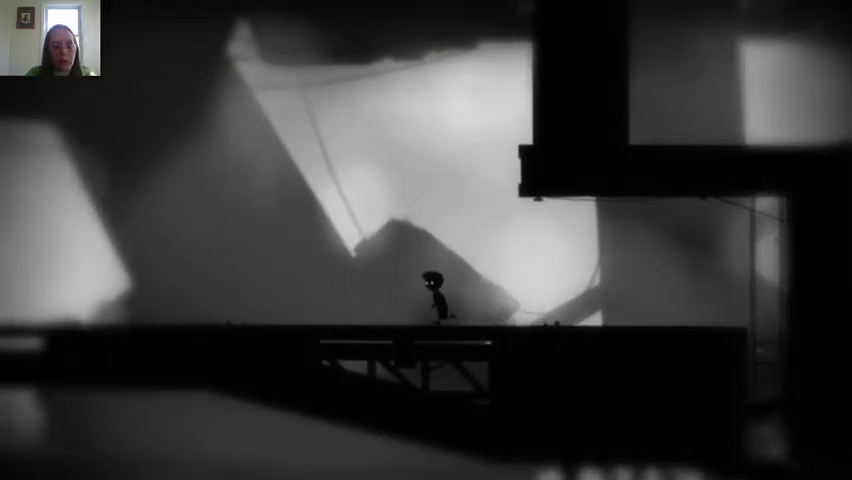
{"action": "key", "text": "Left"}
{"action": "key", "text": "Left"}
{"action": "key", "text": "Left"}
{"action": "key", "text": "Left"}
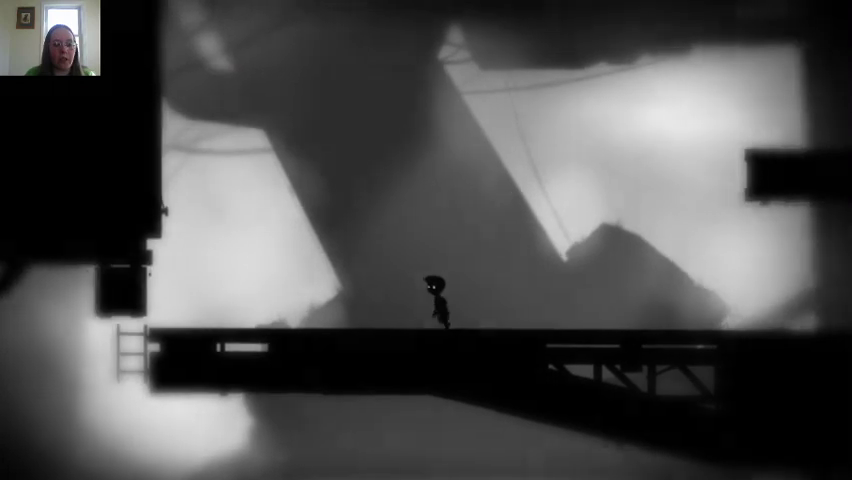
{"action": "key", "text": "Left"}
{"action": "key", "text": "Left"}
{"action": "key", "text": "Left"}
{"action": "key", "text": "Left"}
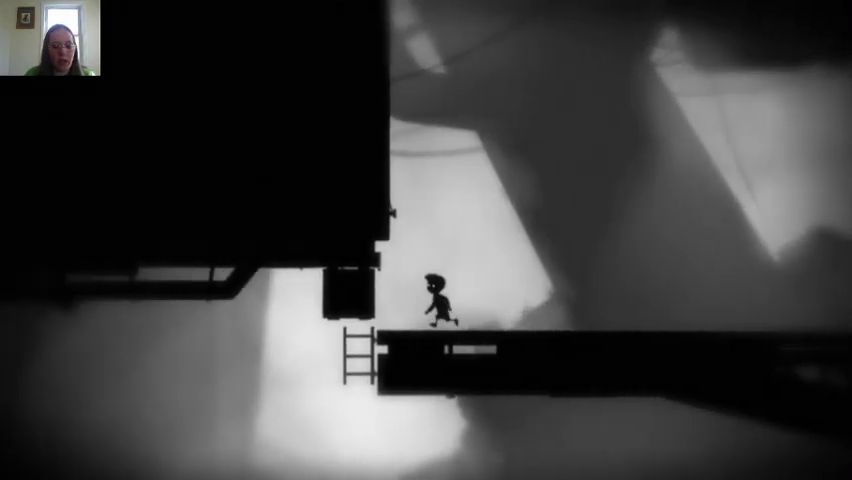
{"action": "key", "text": "Left"}
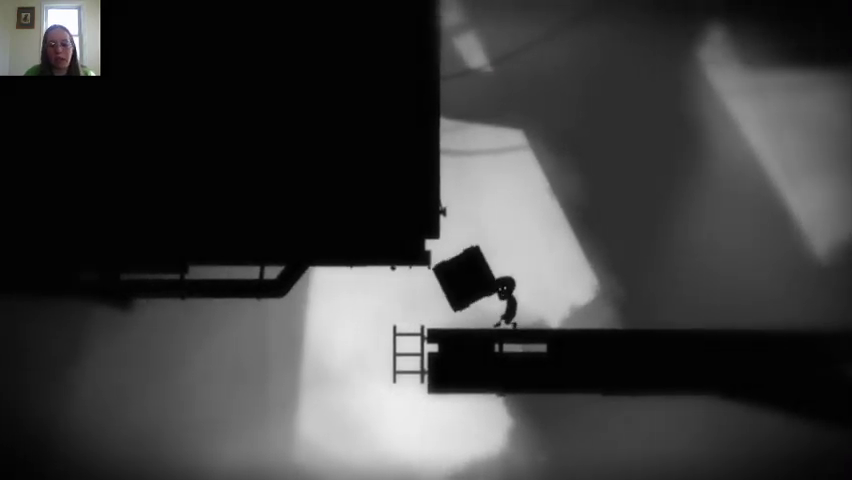
{"action": "key", "text": "Left"}
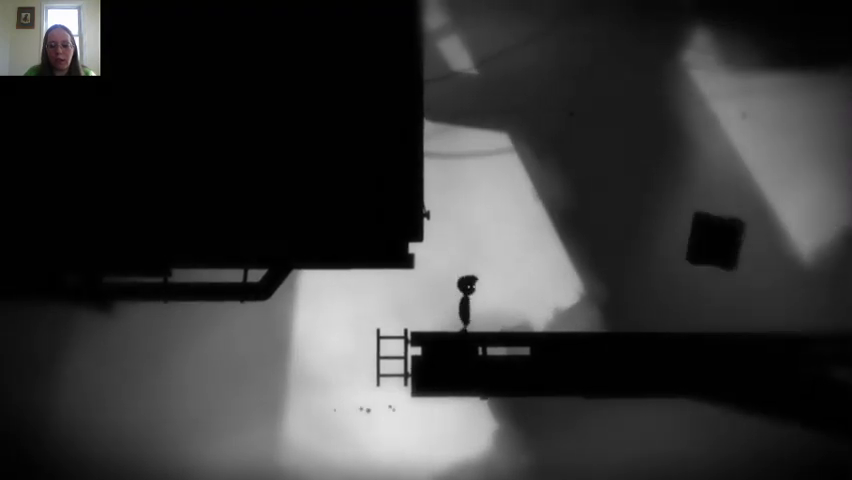
{"action": "key", "text": "Right"}
{"action": "key", "text": "Right"}
{"action": "key", "text": "Right"}
{"action": "key", "text": "Right"}
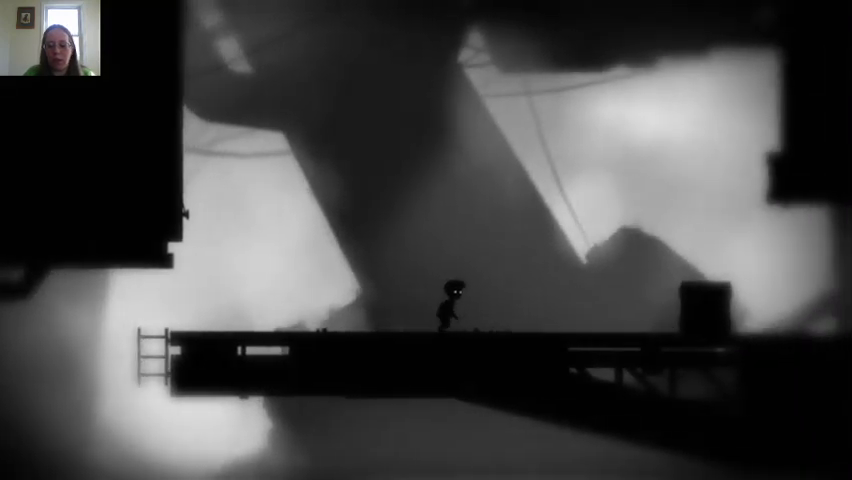
{"action": "key", "text": "Right"}
{"action": "key", "text": "Right"}
{"action": "key", "text": "Right"}
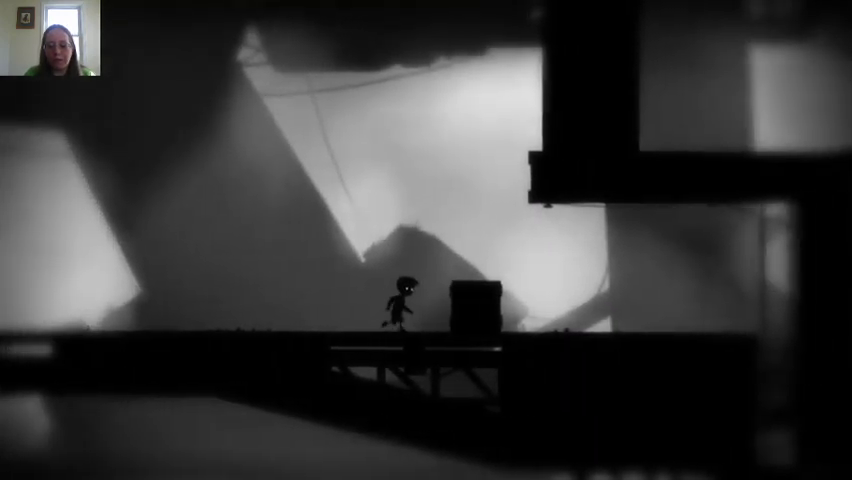
{"action": "key", "text": "Right"}
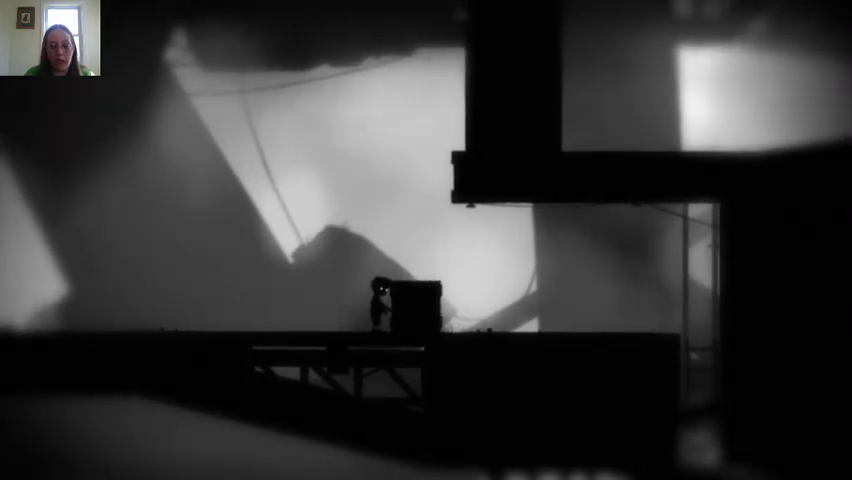
{"action": "key", "text": "Up"}
{"action": "key", "text": "Up"}
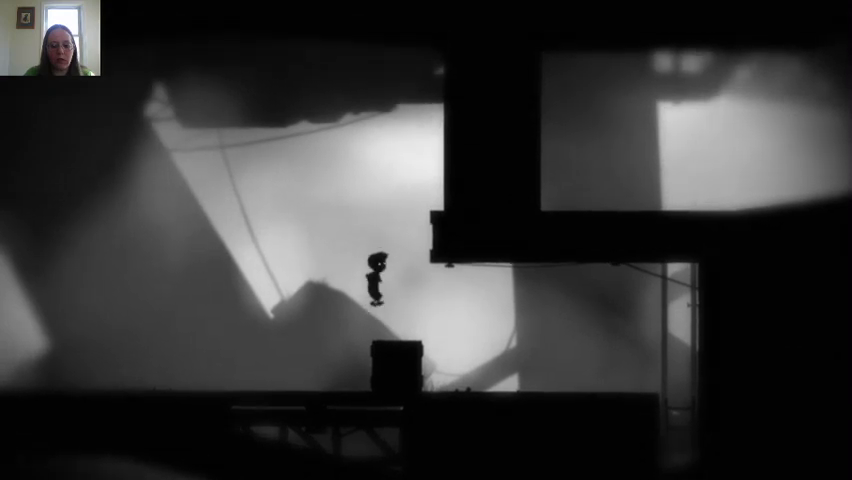
{"action": "key", "text": "Right"}
{"action": "key", "text": "Right"}
{"action": "key", "text": "Right"}
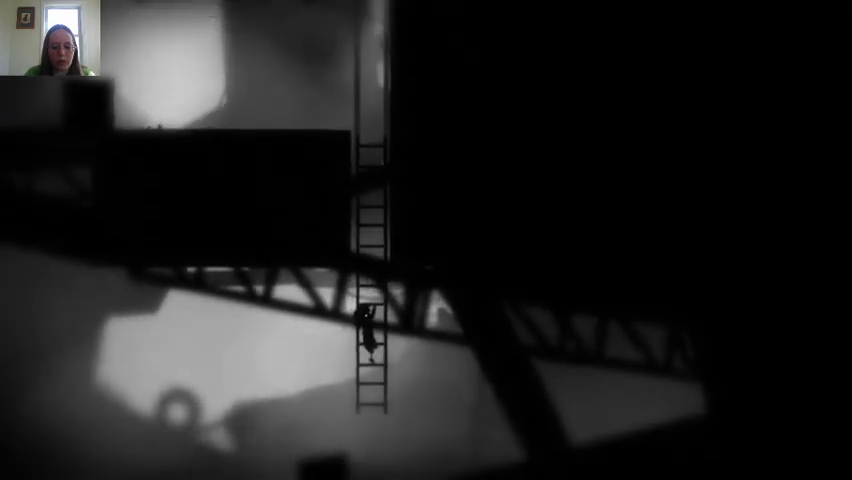
{"action": "key", "text": "Down"}
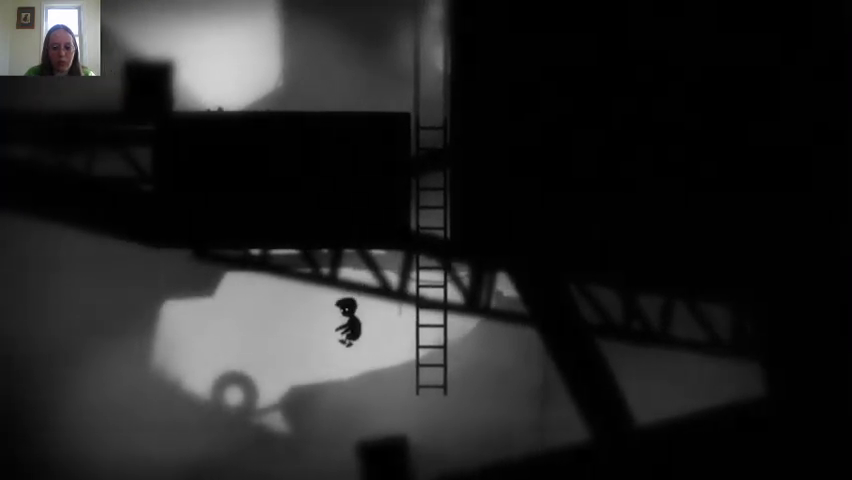
{"action": "key", "text": "Right"}
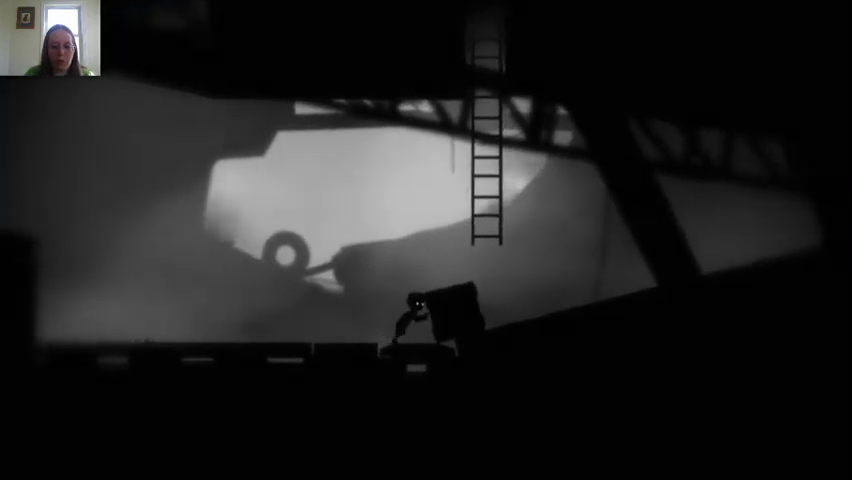
{"action": "key", "text": "Right"}
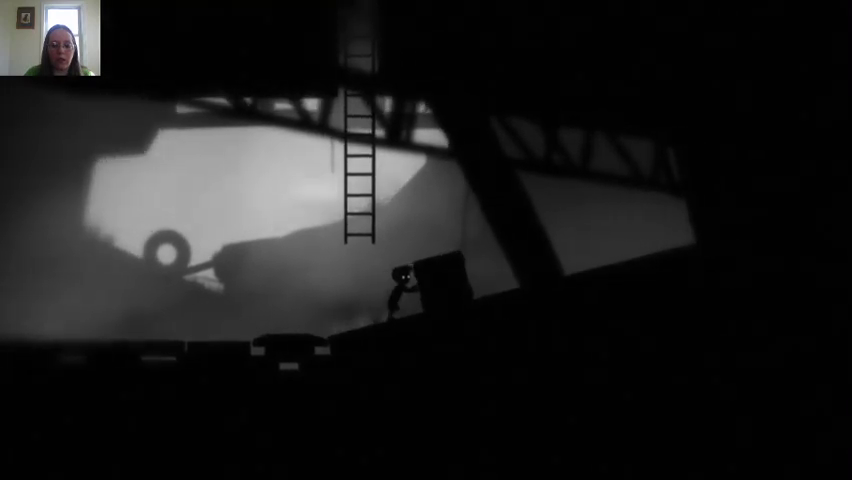
{"action": "key", "text": "Right"}
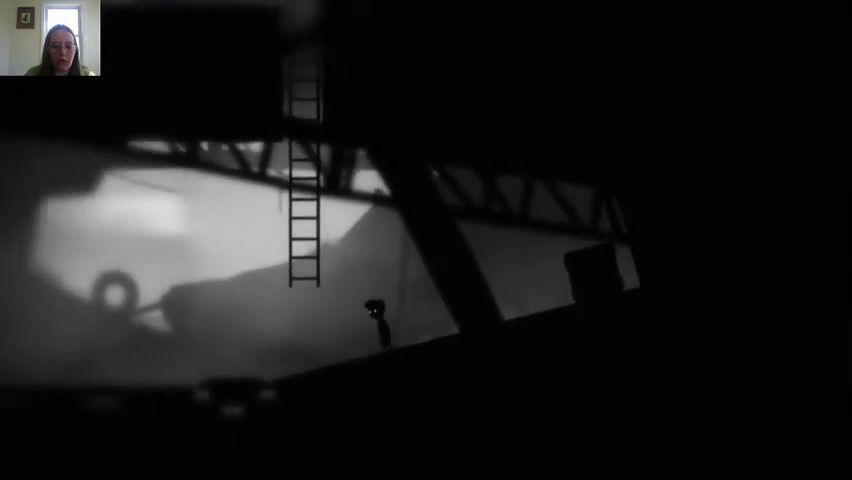
{"action": "key", "text": "Up"}
{"action": "key", "text": "Up"}
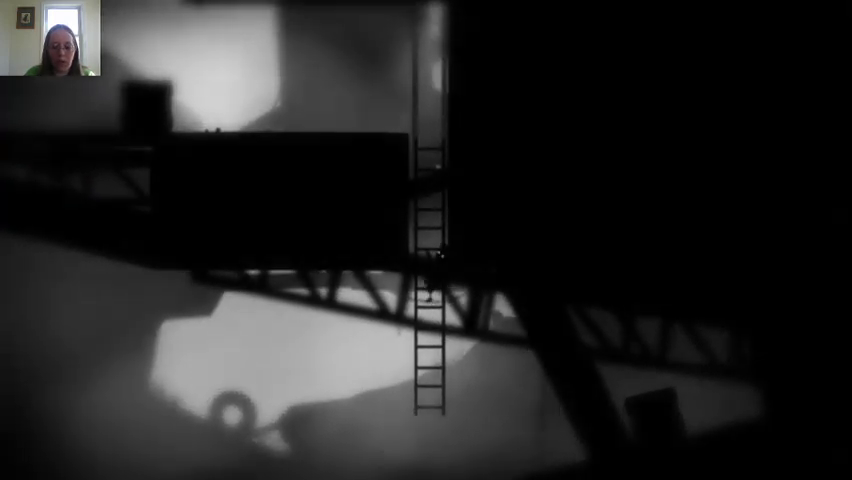
{"action": "key", "text": "Up"}
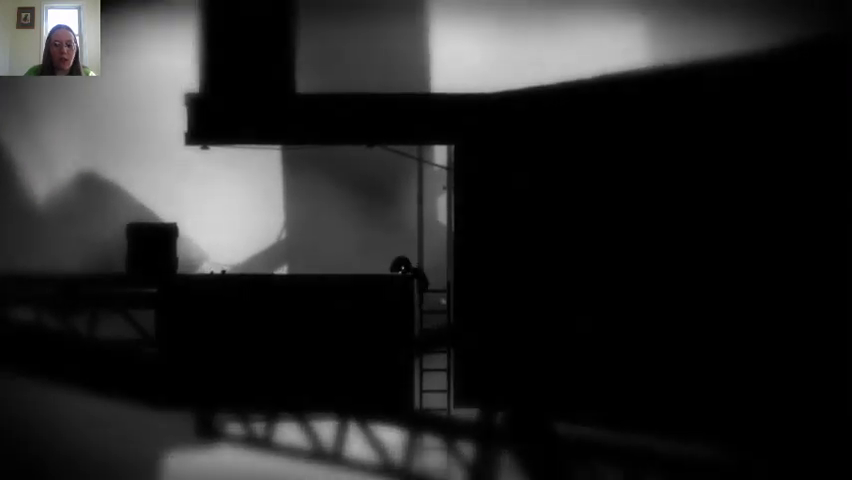
{"action": "key", "text": "Left"}
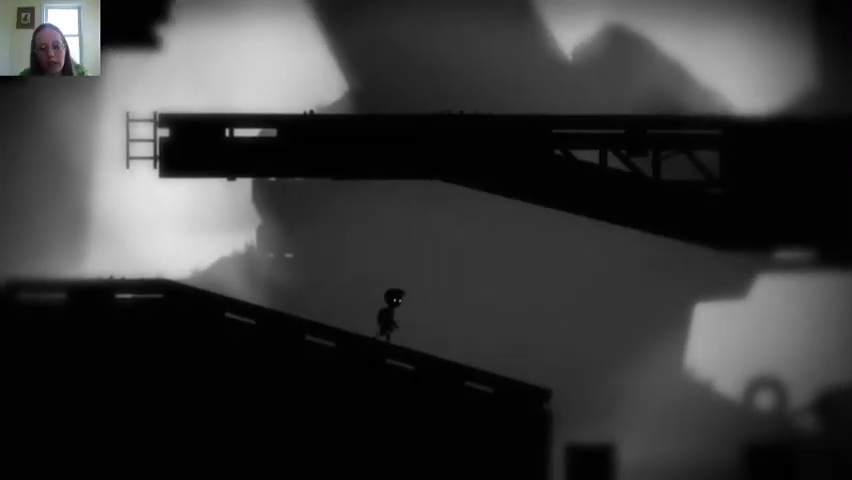
{"action": "key", "text": "Right"}
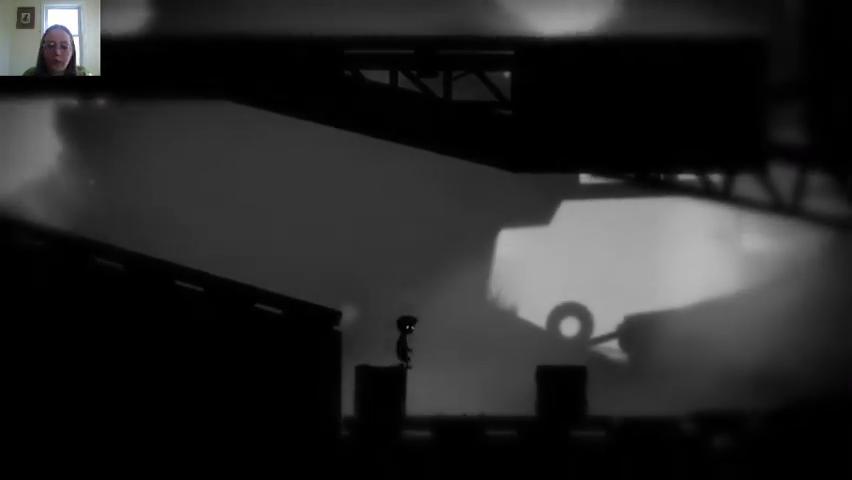
{"action": "key", "text": "Up"}
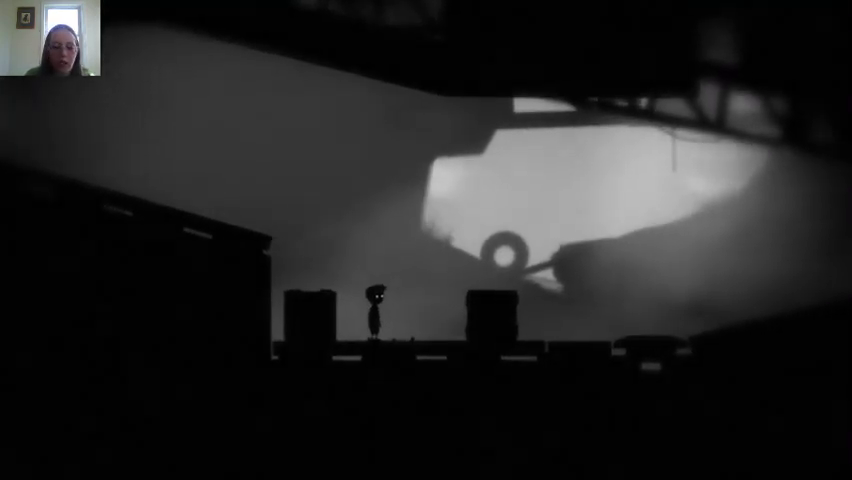